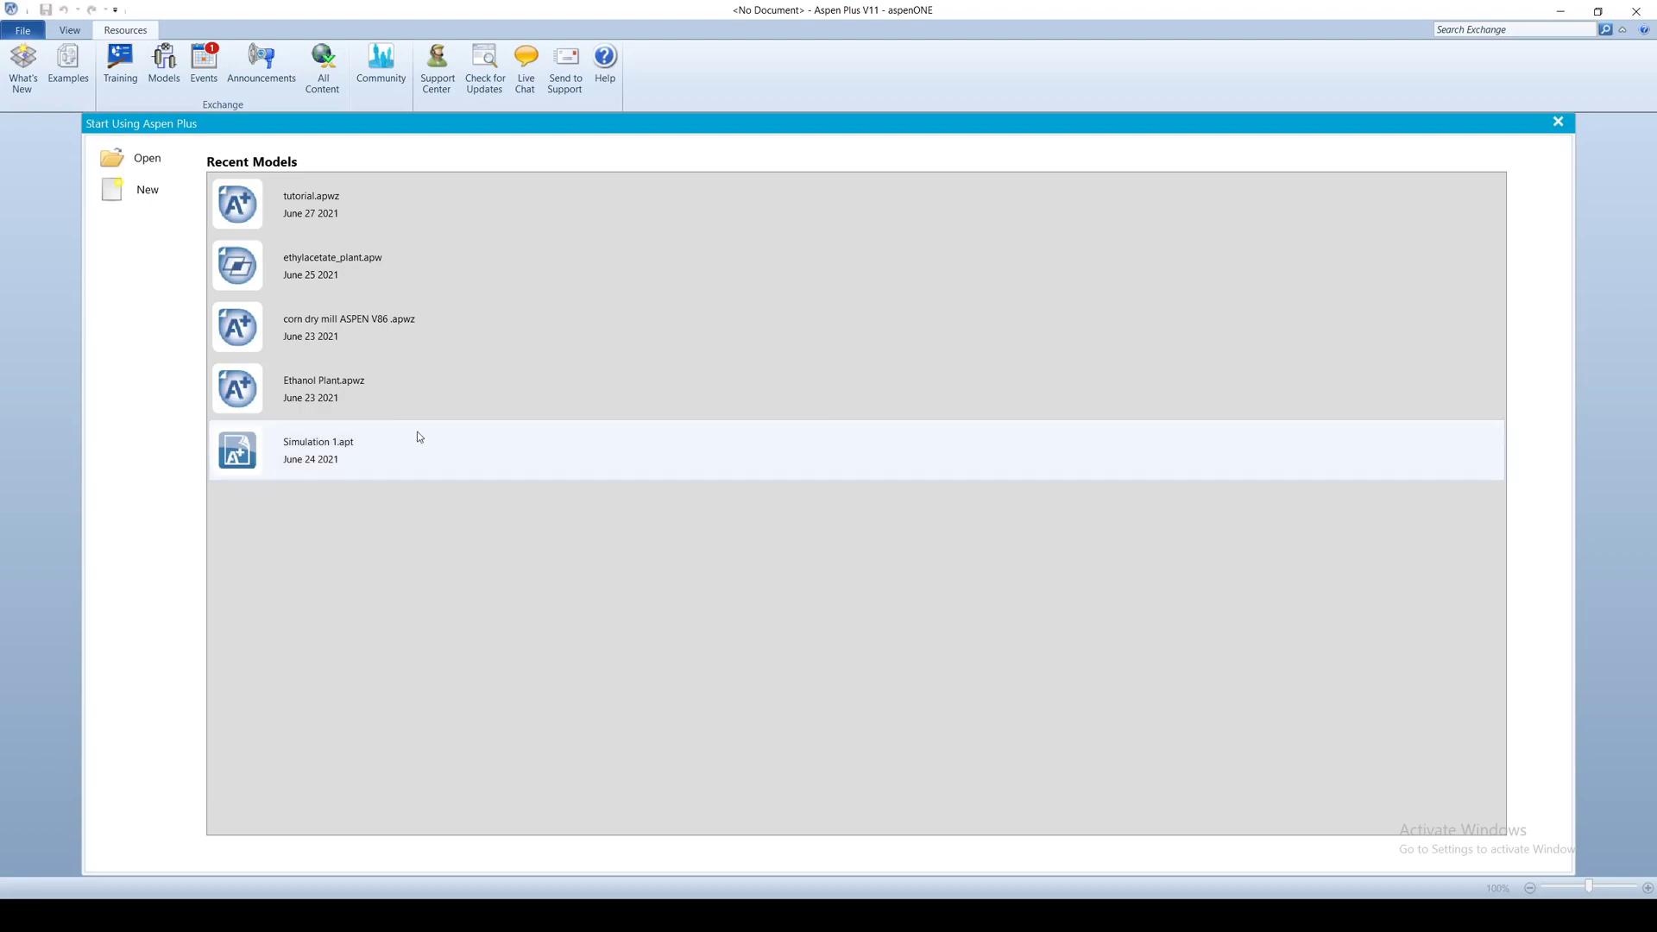
Create a blank simulation and enter WATER and METHANOL as components
{"action": "left_click", "coordinate": [145, 193]}
{"action": "left_click", "coordinate": [994, 631]}
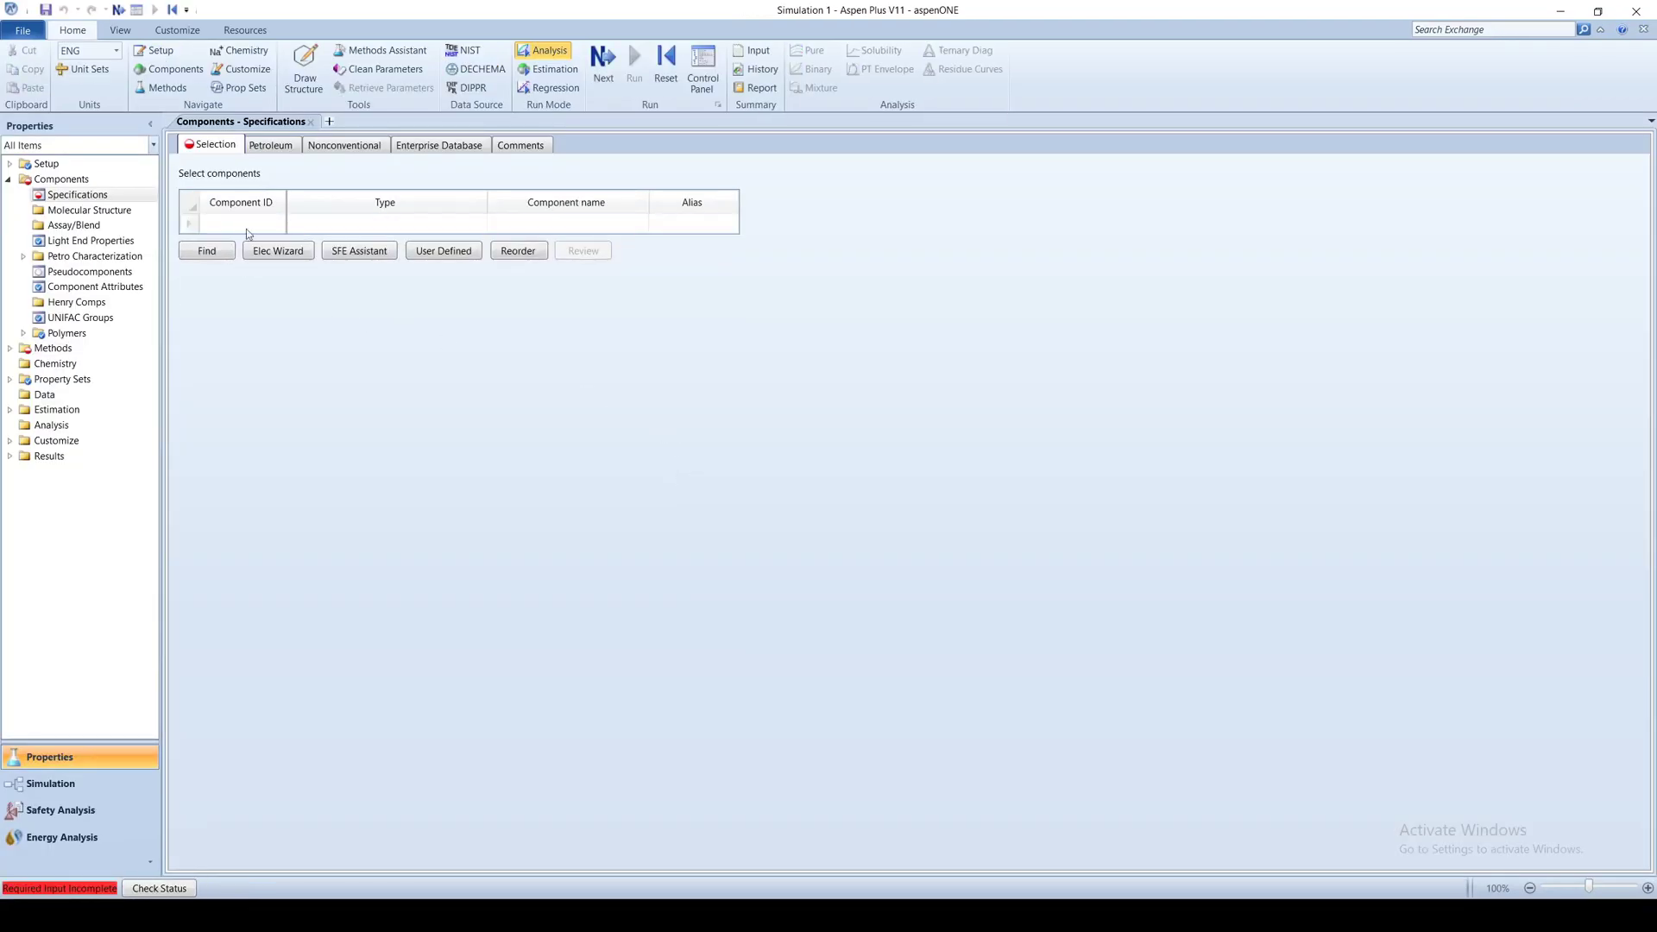
{"action": "left_click", "coordinate": [249, 222]}
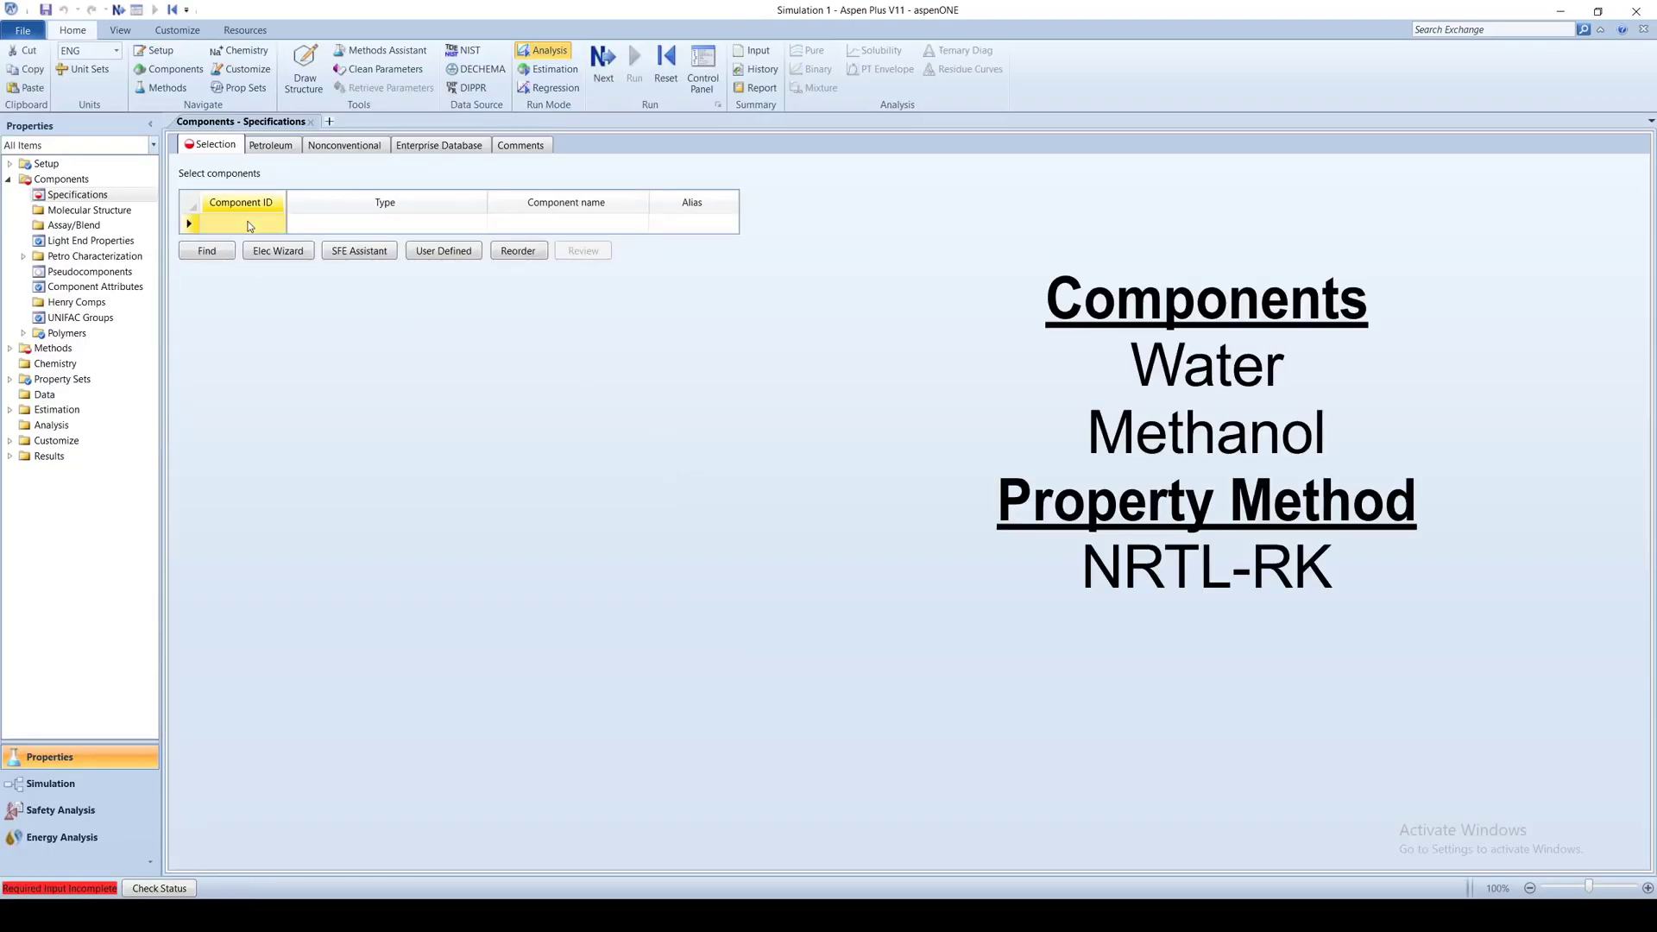
{"action": "type", "text": "WATER"}
{"action": "key", "text": "Return"}
{"action": "type", "text": "METHANOL"}
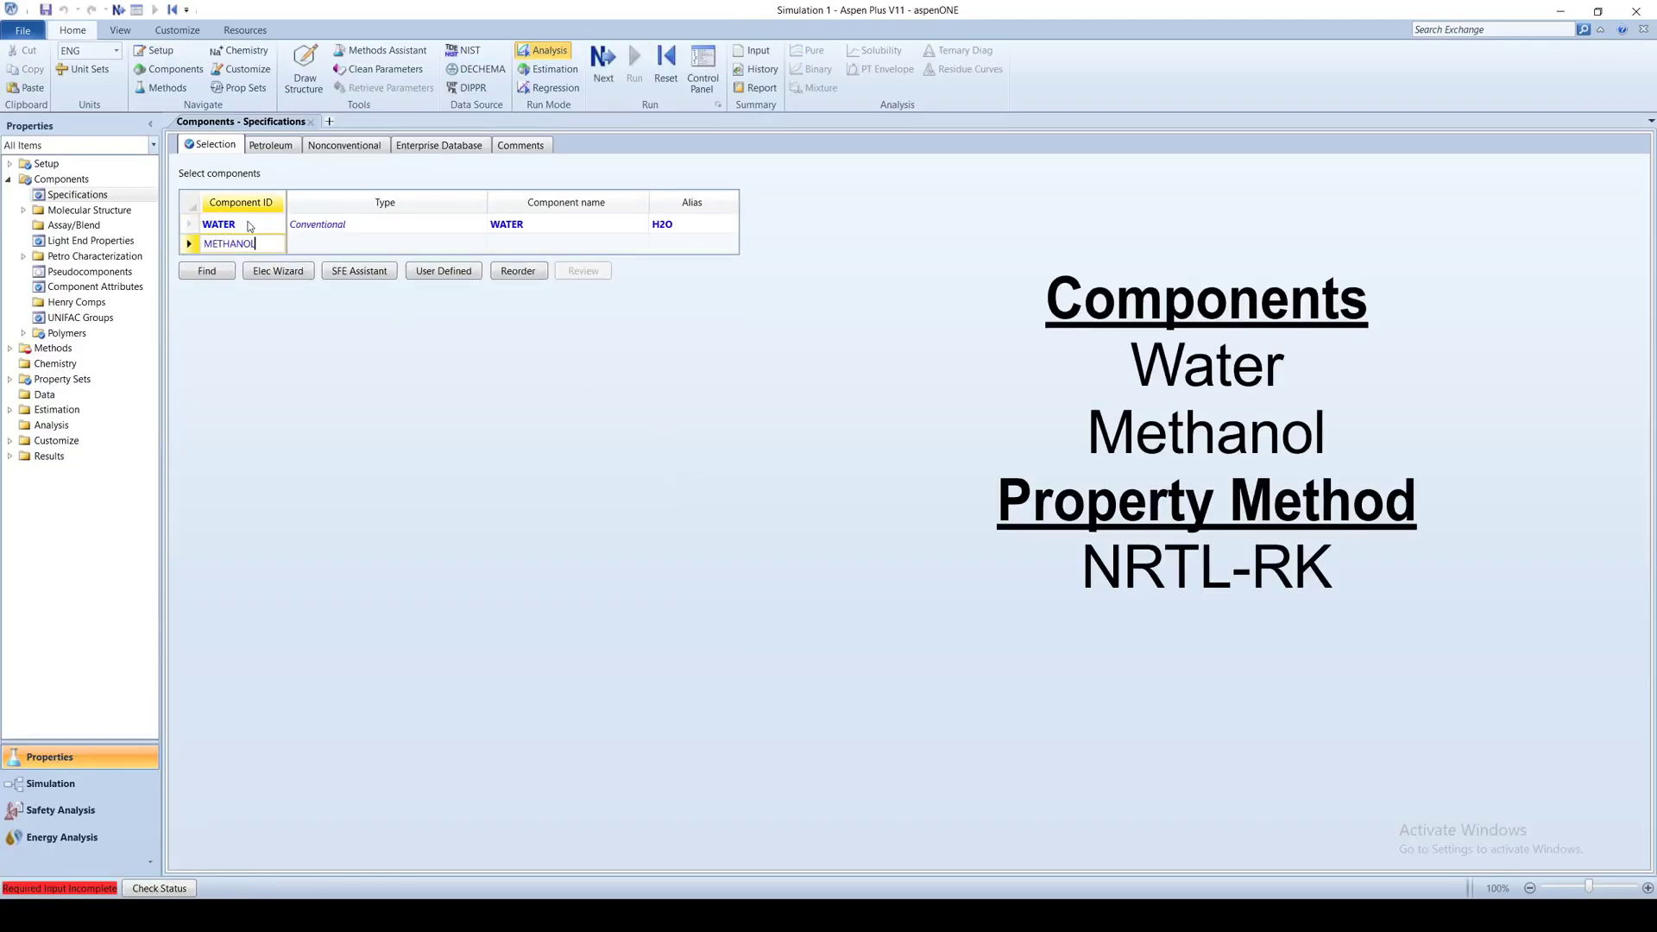
{"action": "key", "text": "Return"}
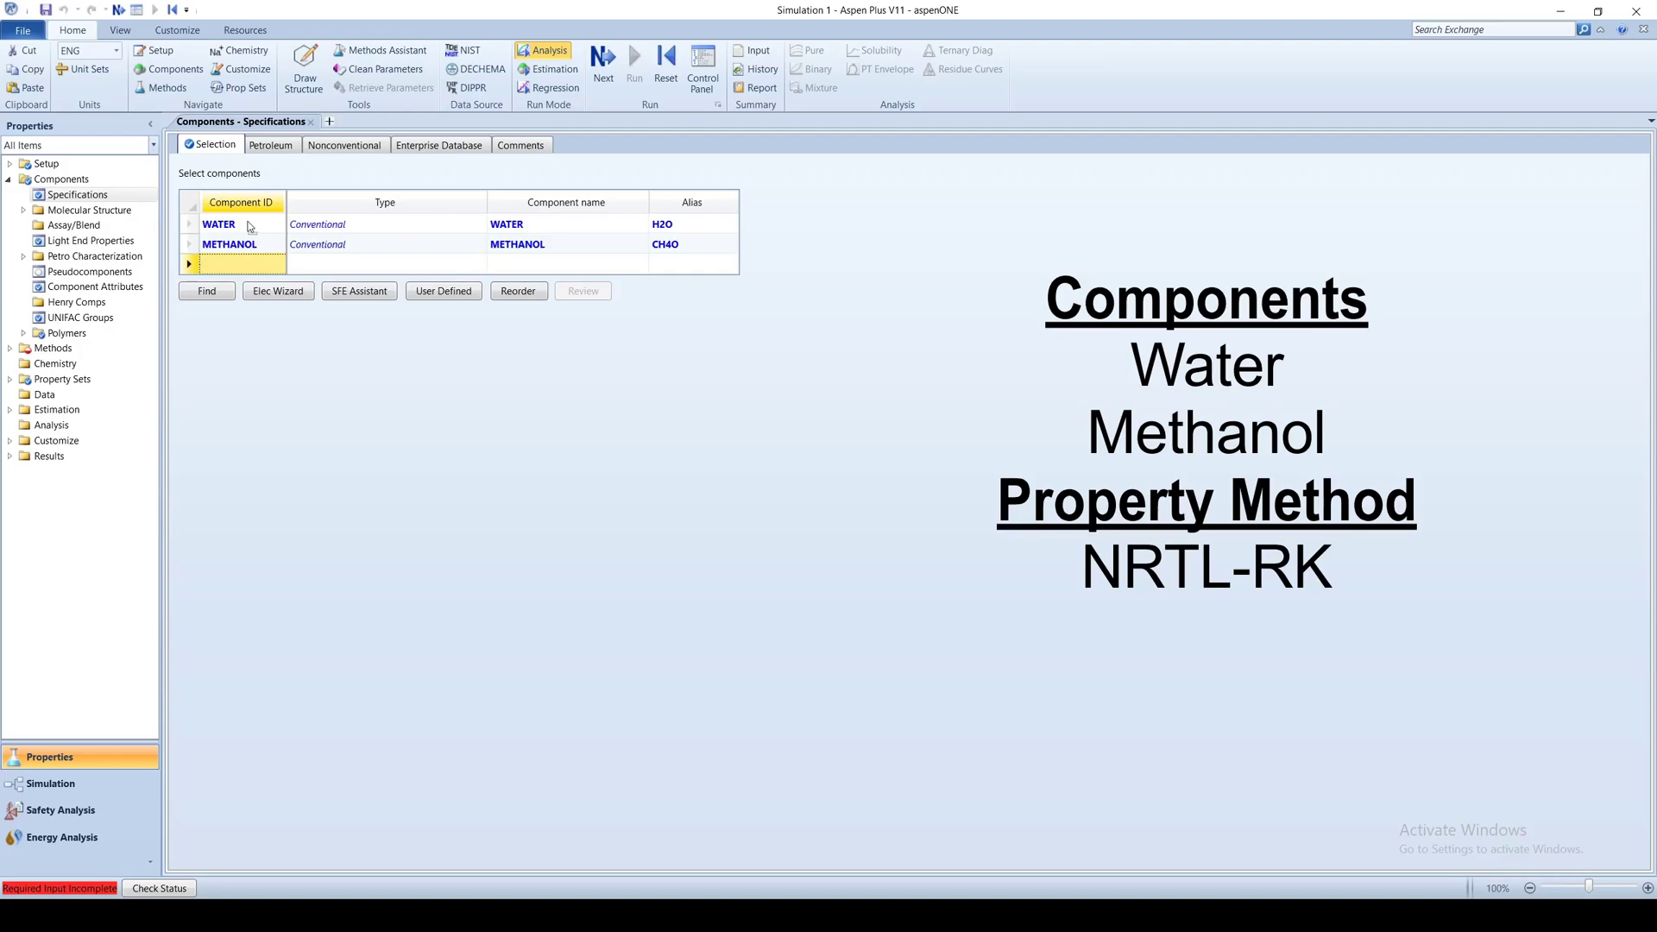
Select NRTL-RK as the property method
{"action": "left_click", "coordinate": [91, 346]}
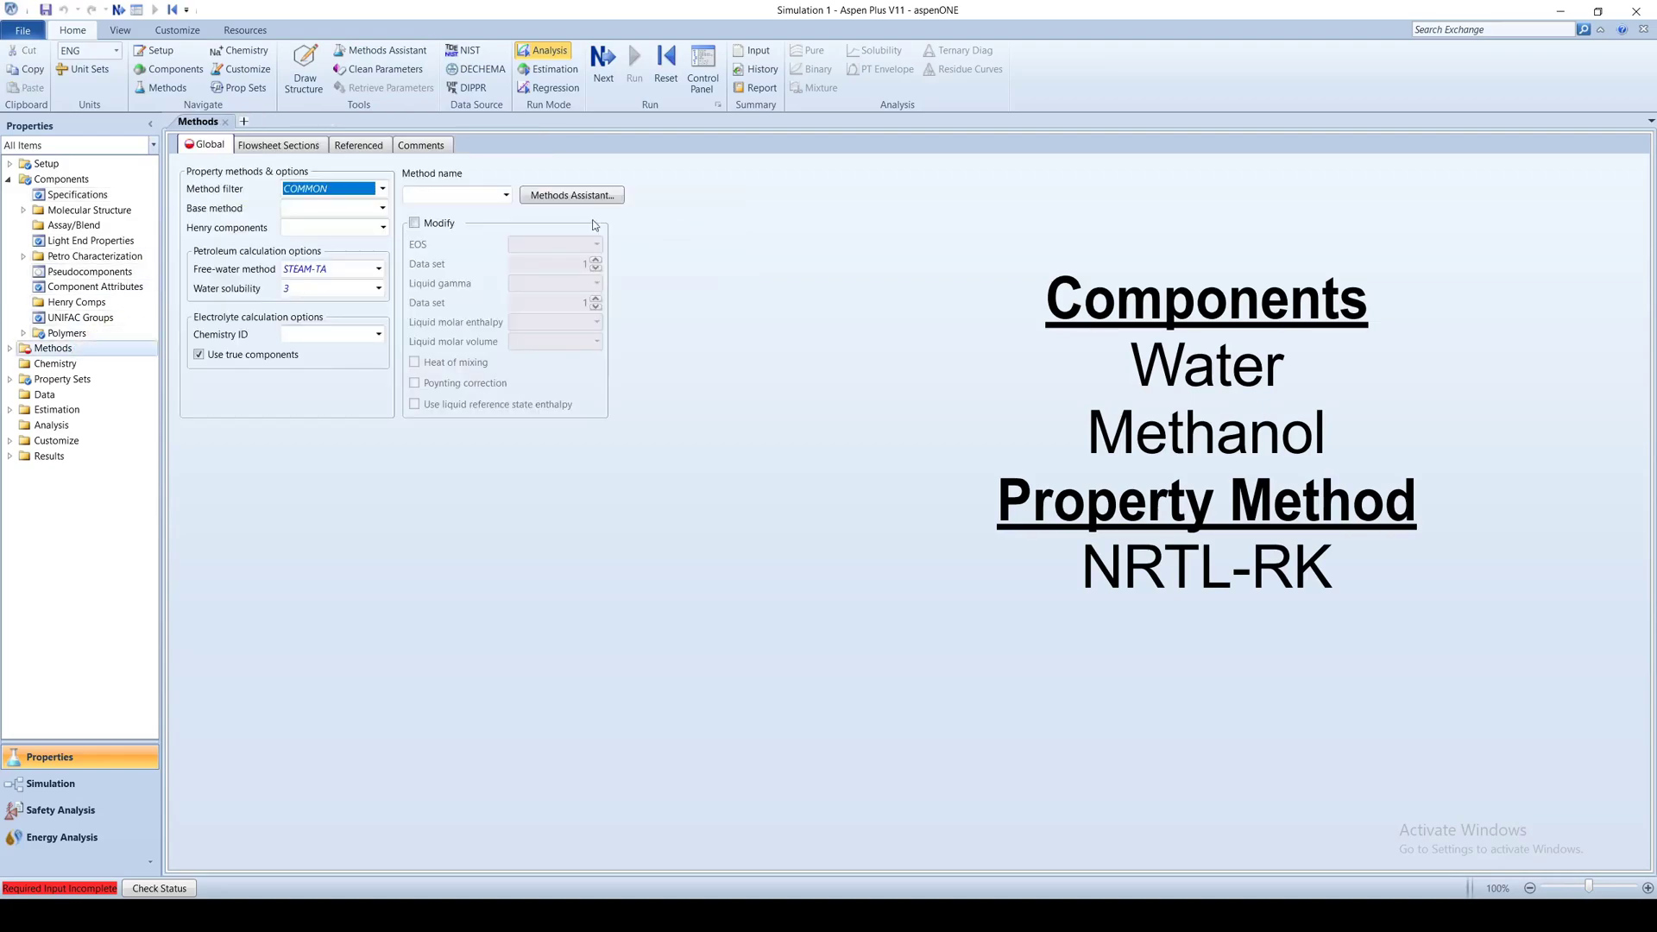
{"action": "left_click", "coordinate": [506, 195]}
{"action": "scroll", "coordinate": [458, 336], "scroll_direction": "down", "scroll_amount": 5}
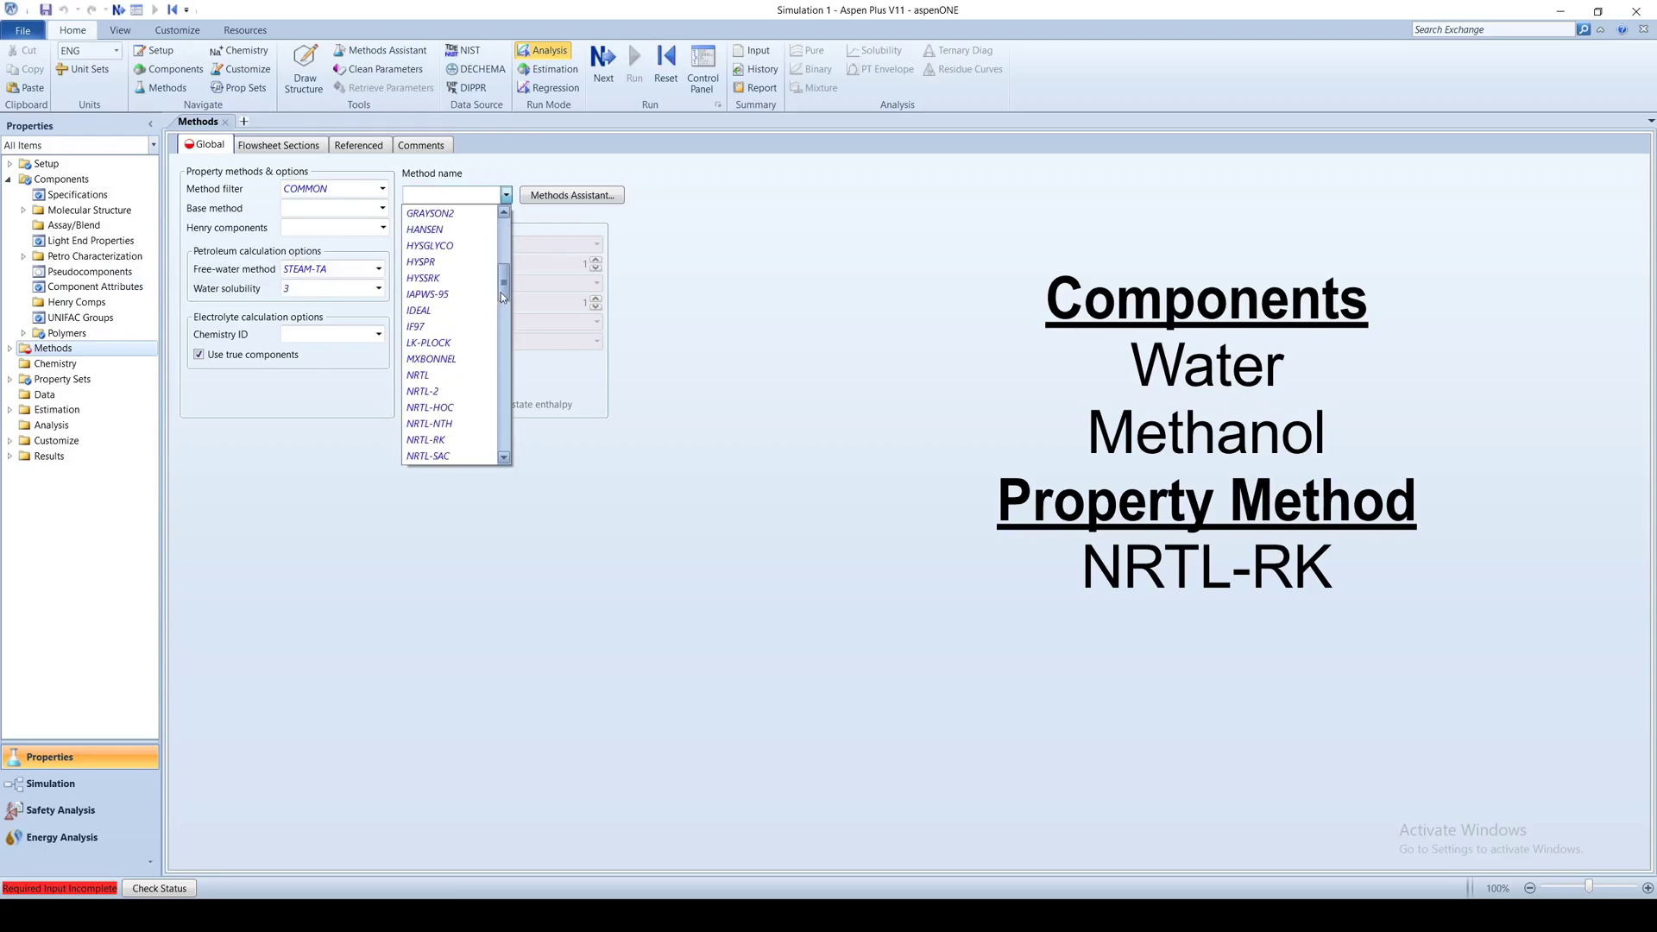
{"action": "left_click", "coordinate": [426, 440]}
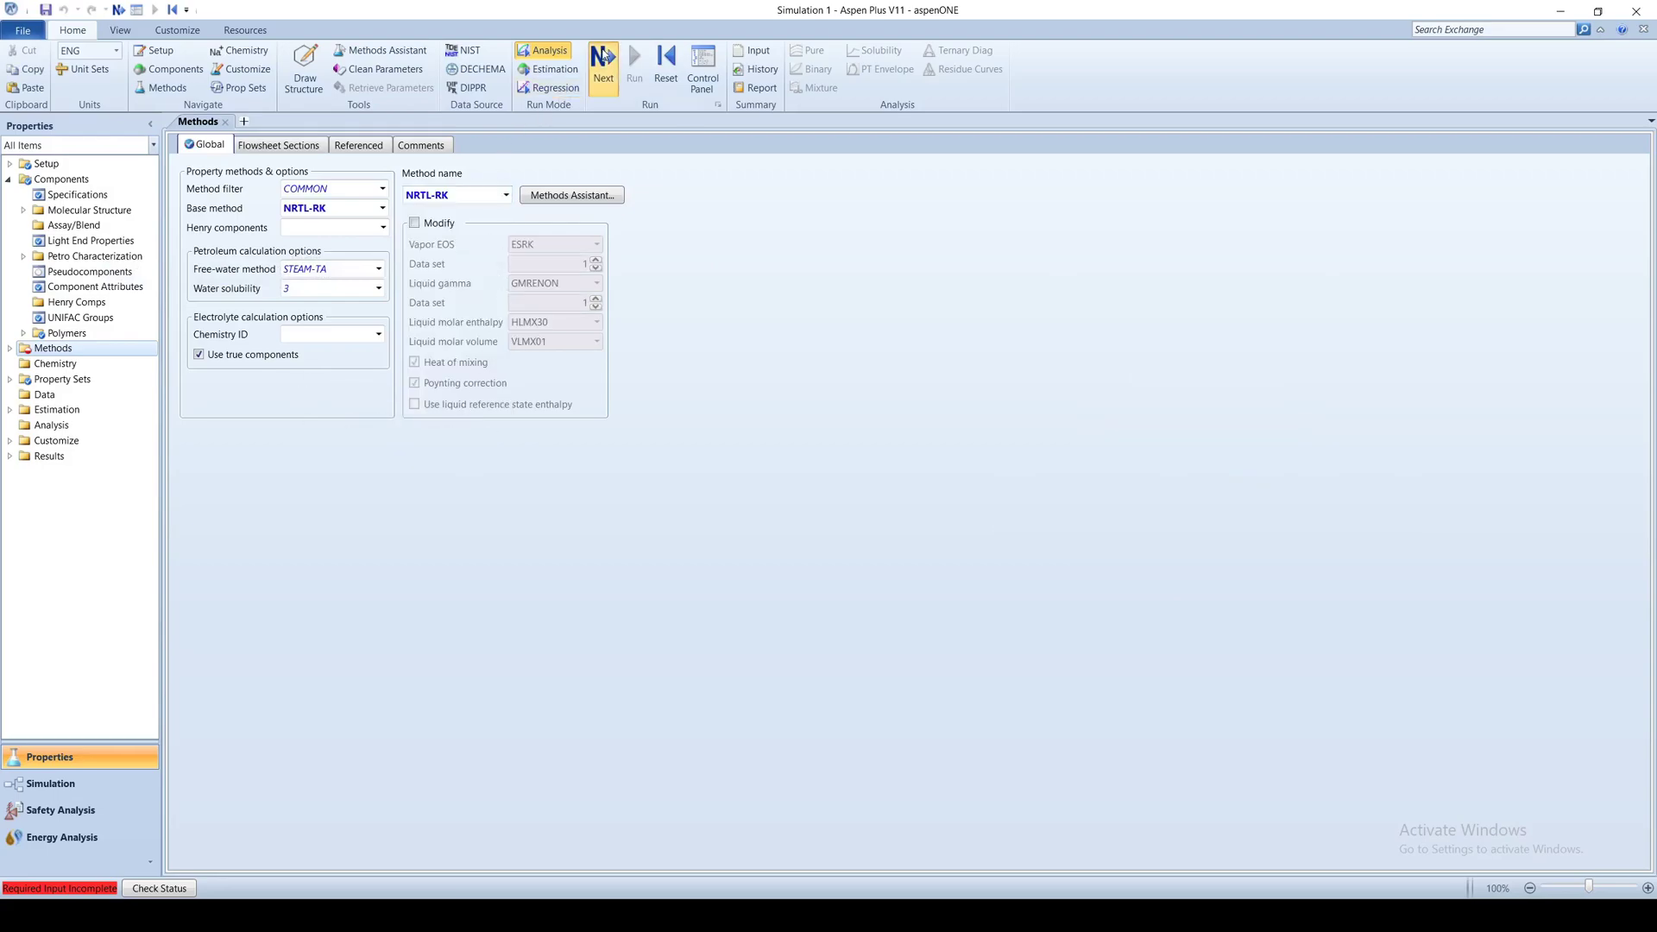
{"action": "left_click", "coordinate": [604, 61]}
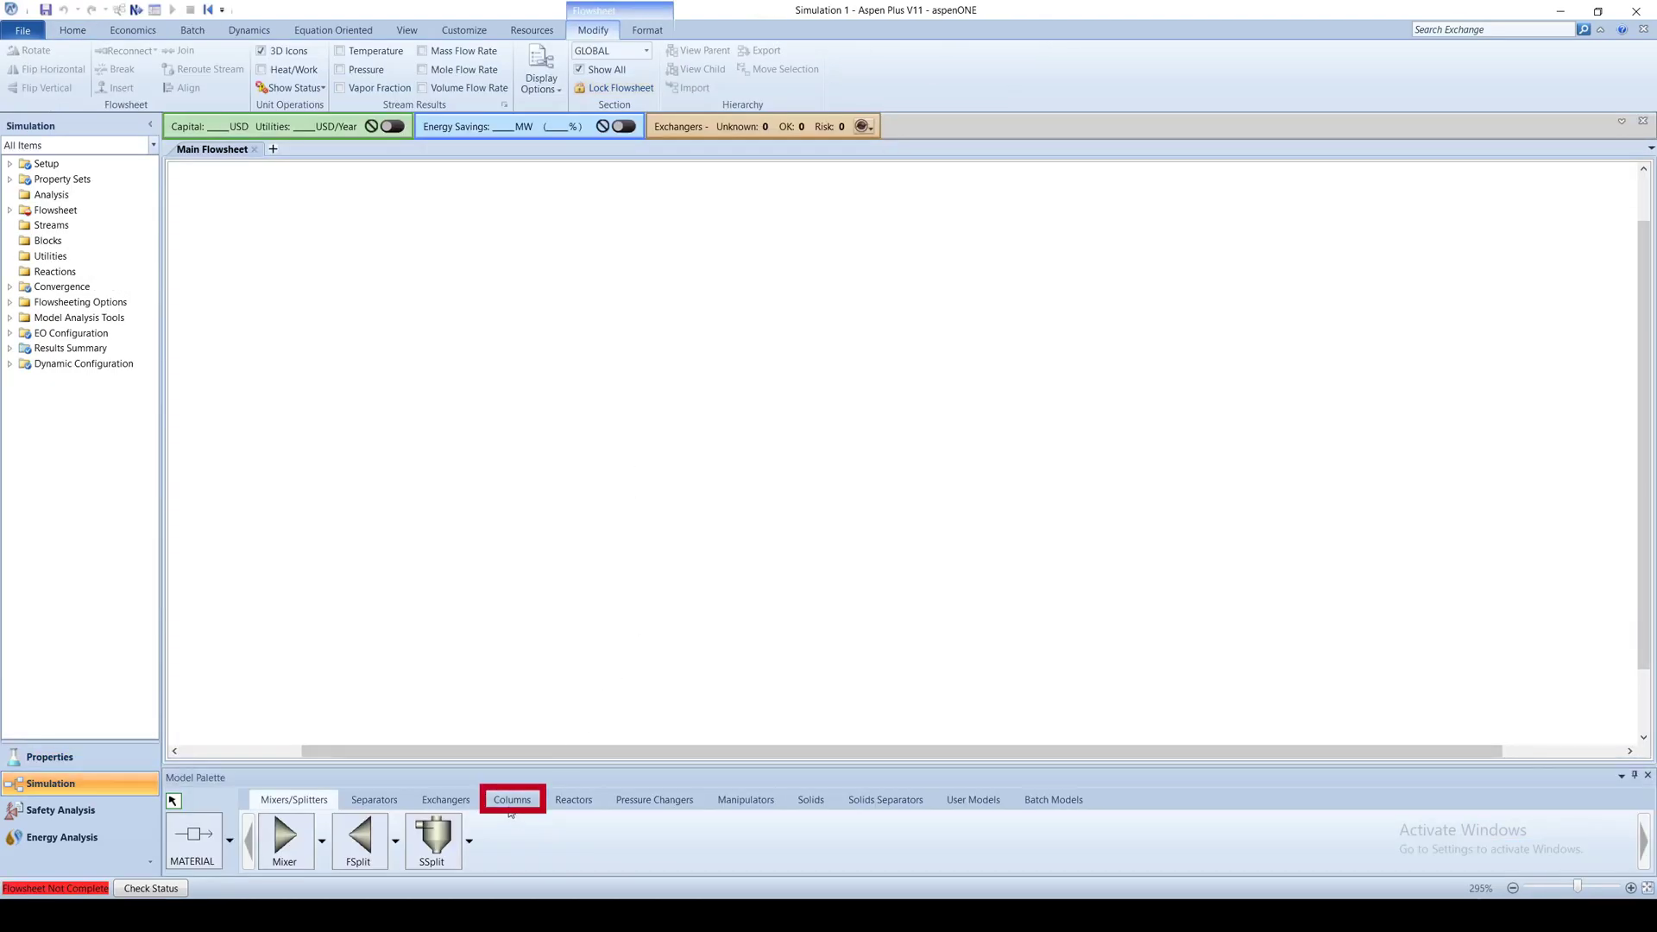
Place a DSTWU column block and connect a feed stream to its inlet
{"action": "left_click", "coordinate": [511, 800]}
{"action": "left_click", "coordinate": [284, 839]}
{"action": "left_click", "coordinate": [682, 393]}
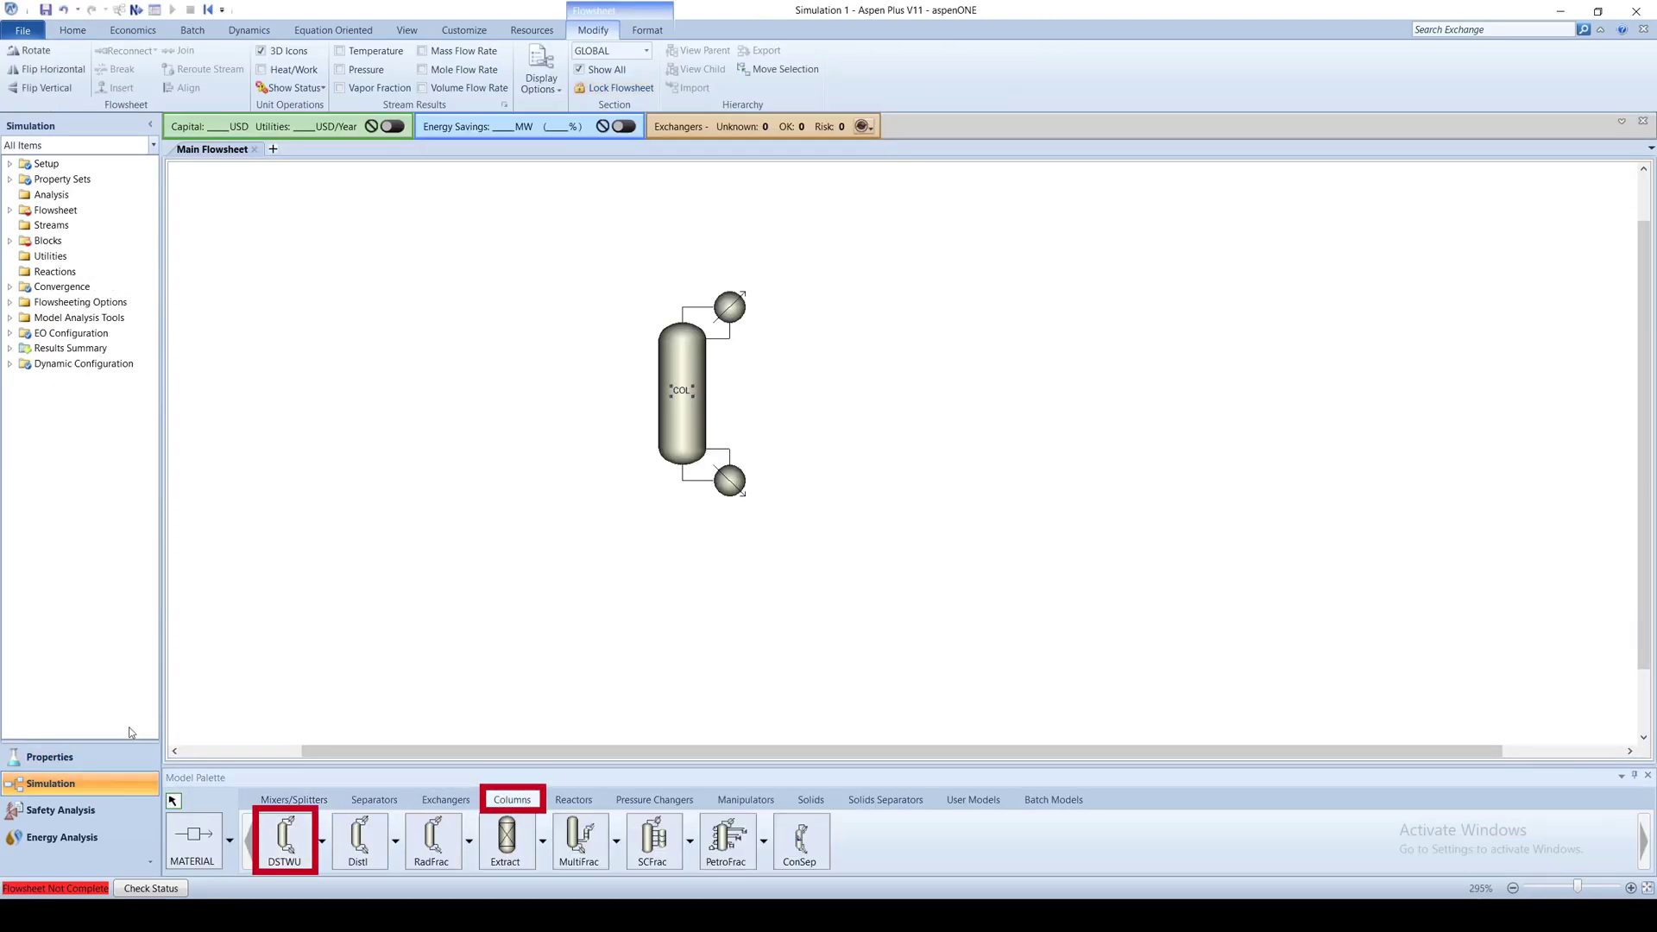
{"action": "left_click", "coordinate": [193, 837]}
{"action": "left_click", "coordinate": [540, 405]}
{"action": "left_click", "coordinate": [656, 394]}
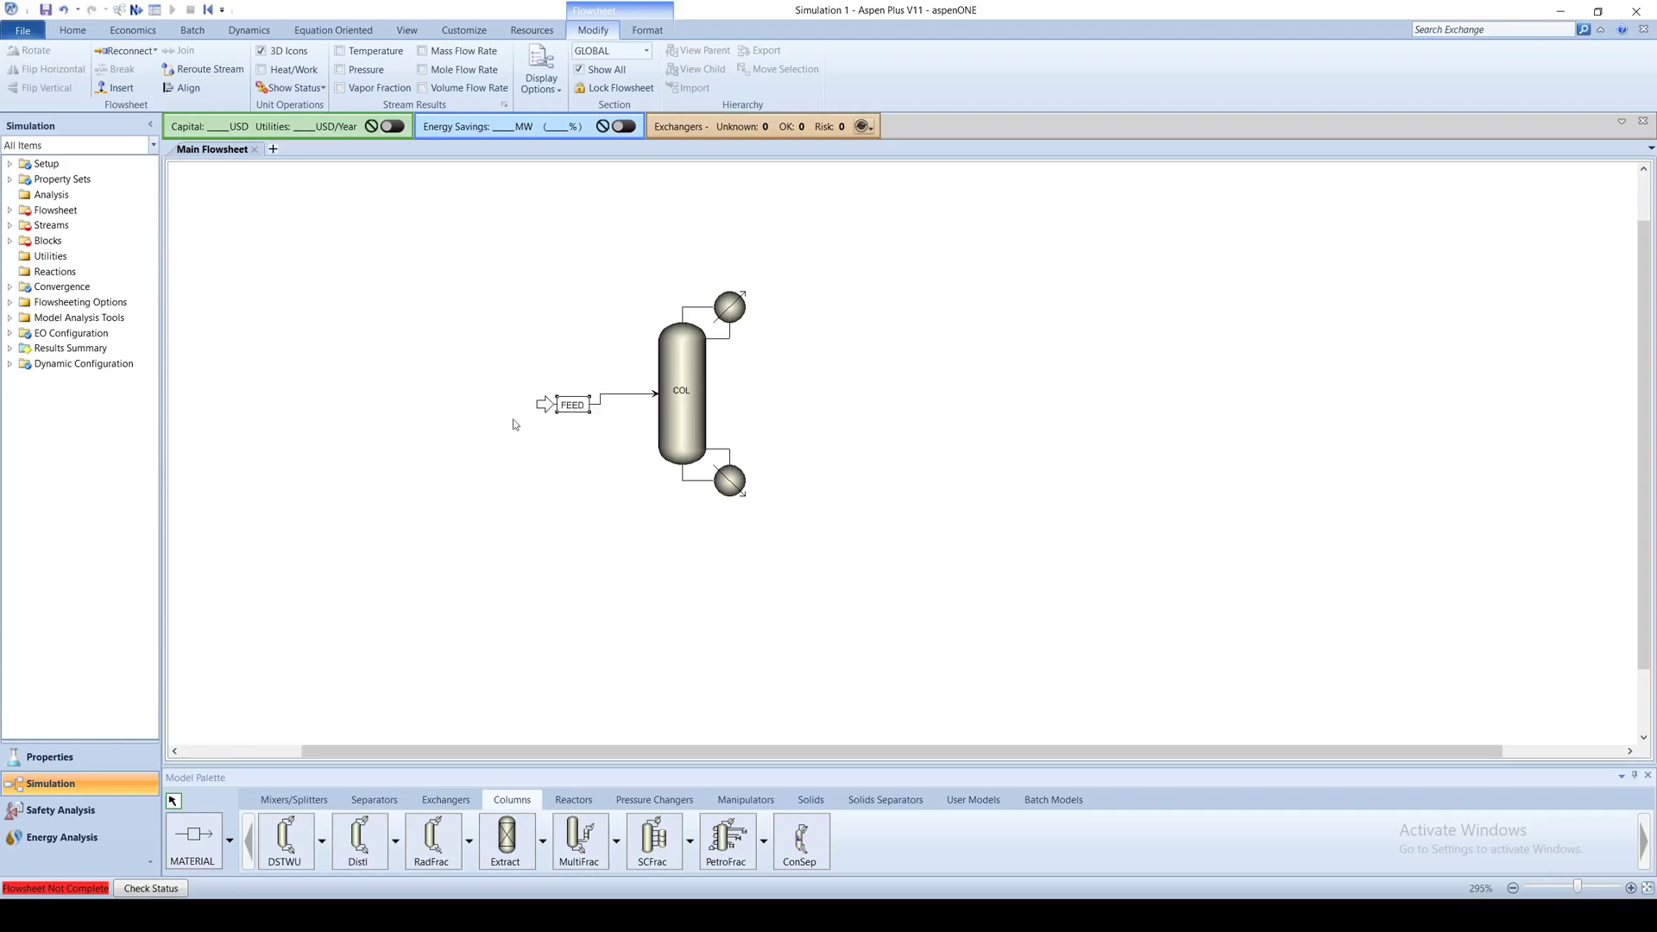
Add distillate and bottoms outlet streams, then align the streams with the column ports
{"action": "left_click", "coordinate": [194, 837]}
{"action": "left_click", "coordinate": [732, 337]}
{"action": "left_click", "coordinate": [865, 331]}
{"action": "left_click", "coordinate": [193, 837]}
{"action": "left_click", "coordinate": [745, 480]}
{"action": "left_click", "coordinate": [850, 478]}
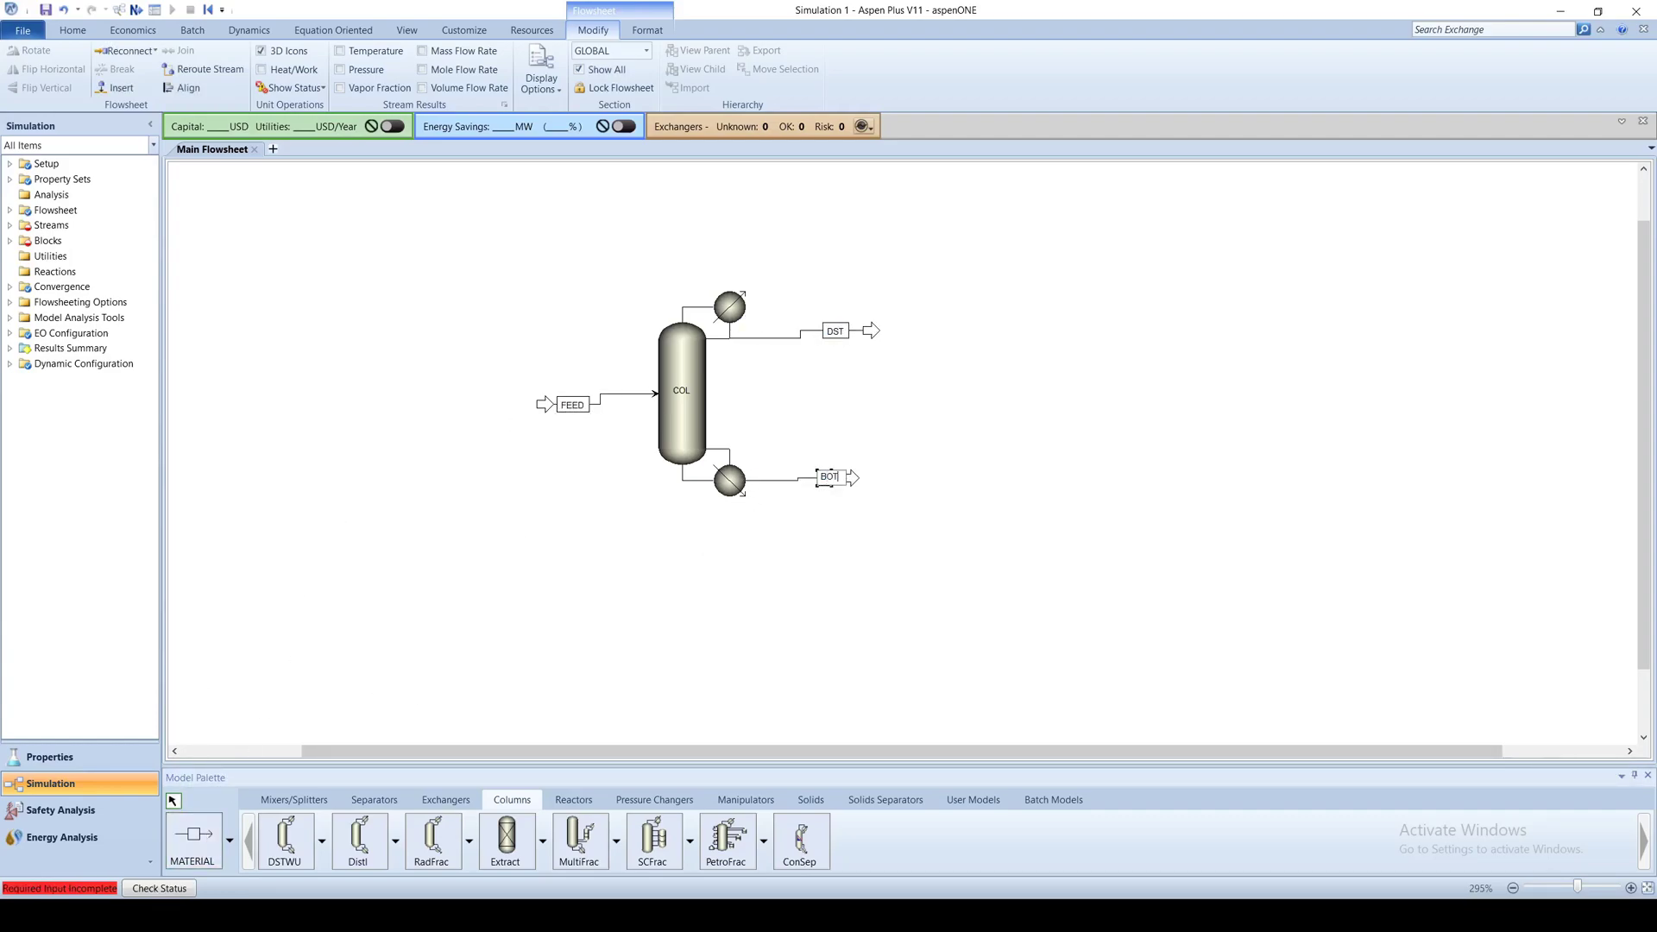
{"action": "left_click_drag", "start_coordinate": [836, 332], "coordinate": [835, 339]}
{"action": "left_click_drag", "start_coordinate": [587, 404], "coordinate": [587, 394]}
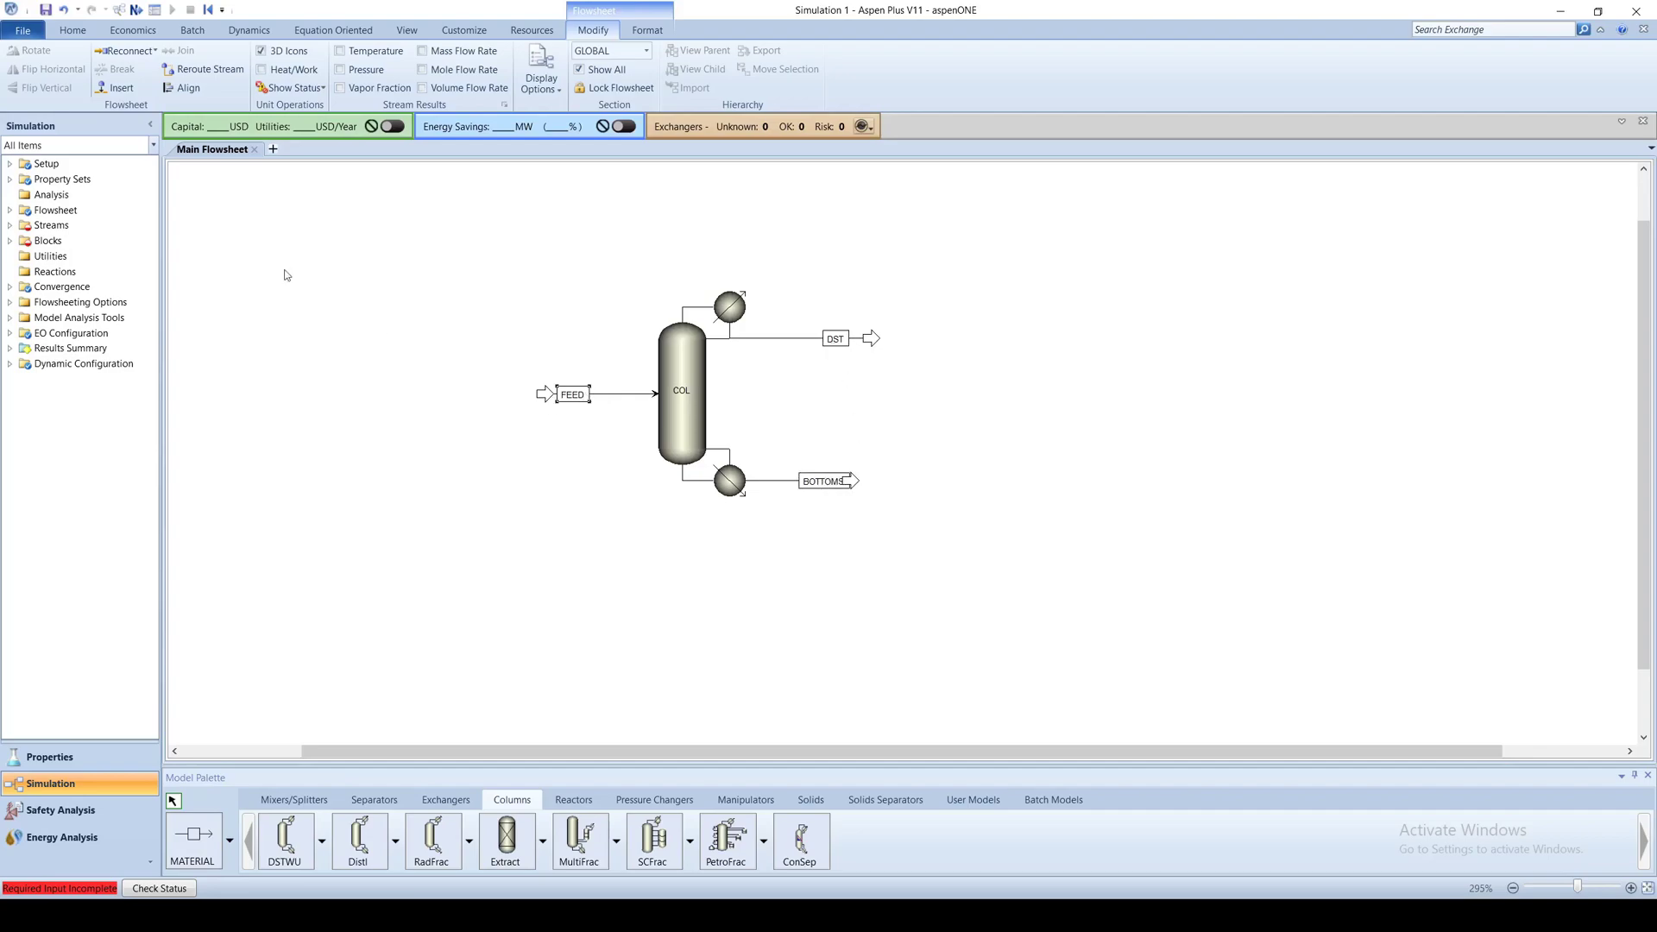
Specify FEED by pressure 18.4 psi and vapor fraction 0
{"action": "left_click", "coordinate": [84, 31]}
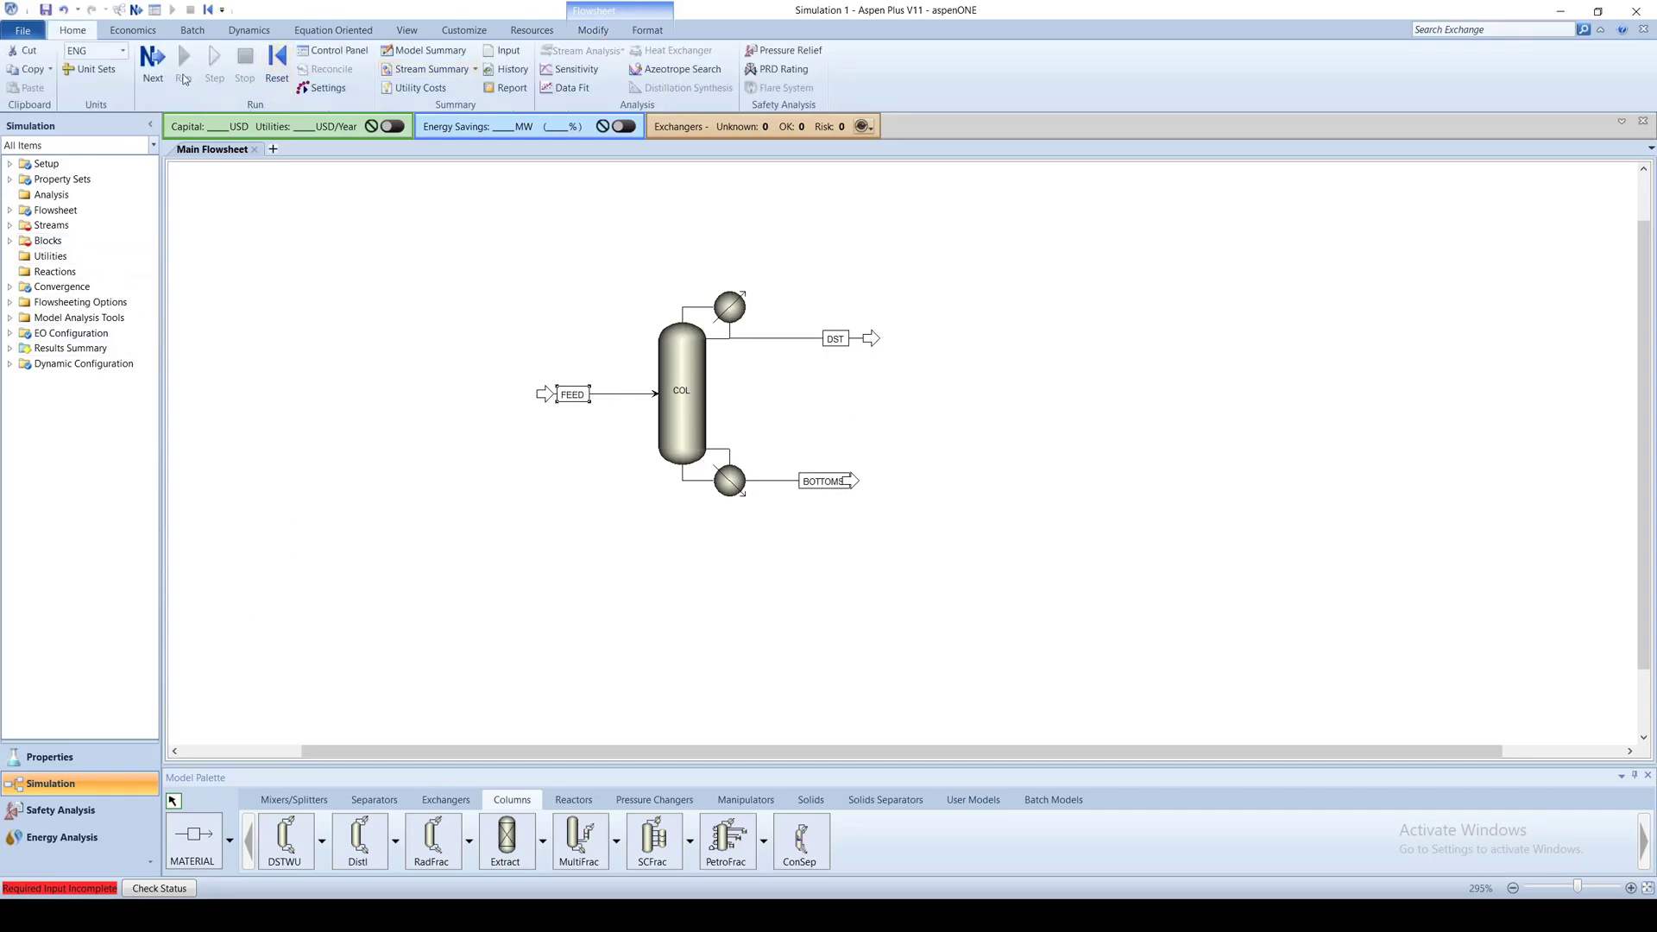
{"action": "left_click", "coordinate": [153, 60]}
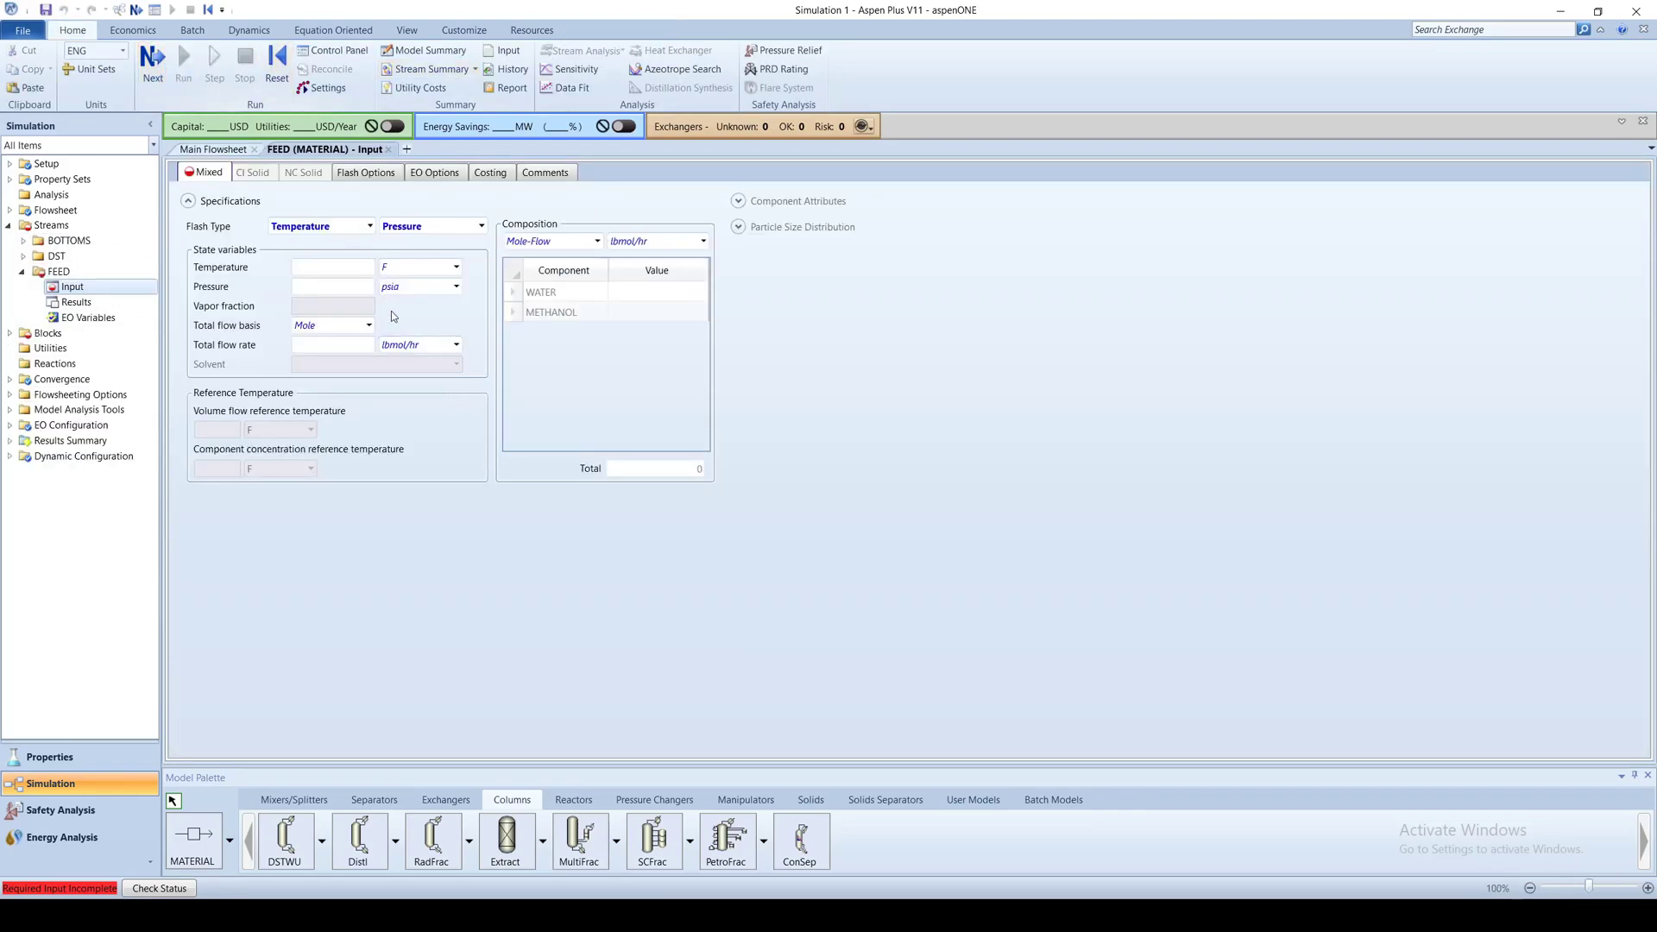
{"action": "left_click", "coordinate": [456, 287]}
{"action": "left_click", "coordinate": [406, 499]}
{"action": "left_click", "coordinate": [320, 290]}
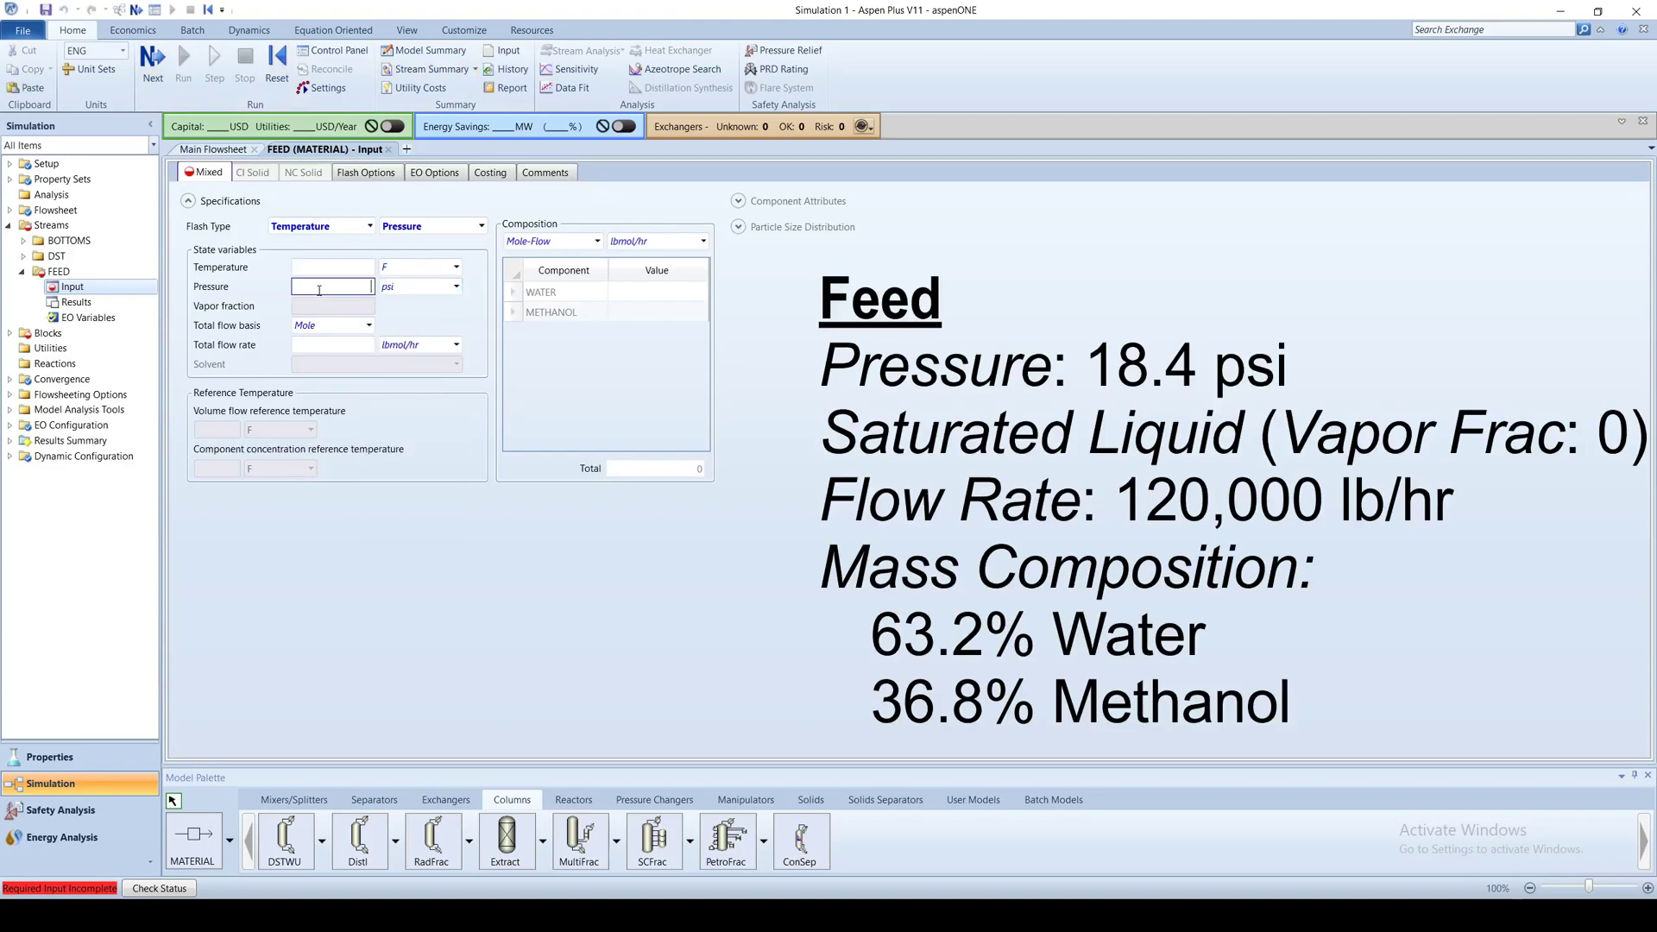
{"action": "type", "text": ".4"}
{"action": "left_click", "coordinate": [480, 227]}
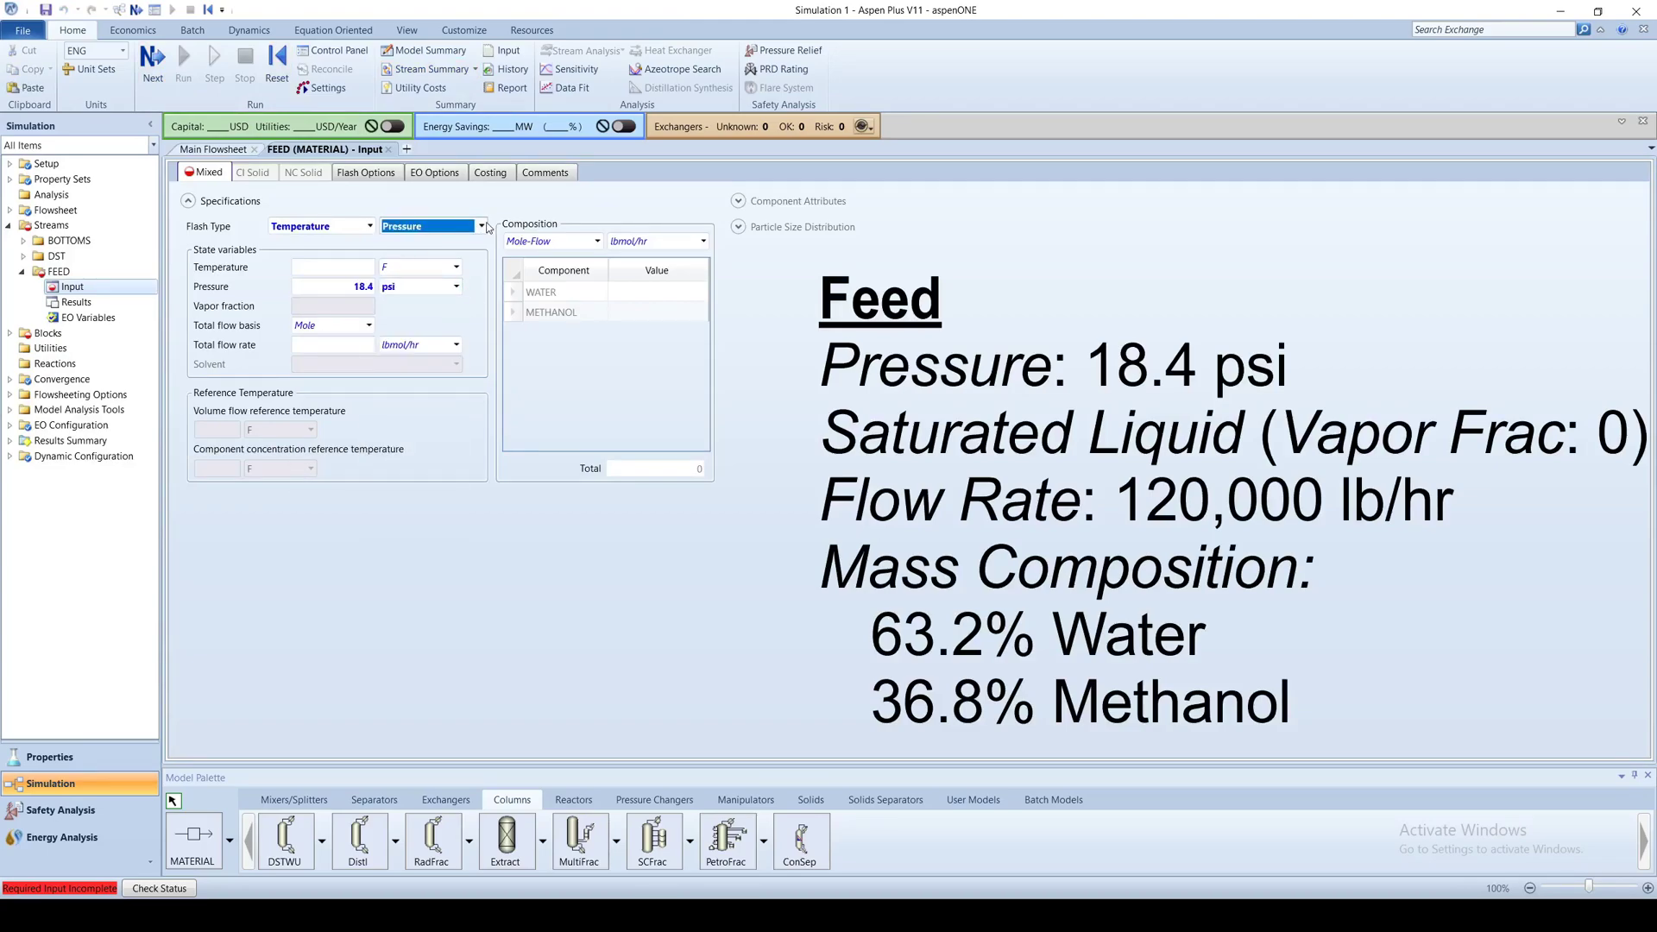
{"action": "left_click", "coordinate": [451, 261]}
{"action": "left_click", "coordinate": [370, 226]}
{"action": "left_click", "coordinate": [319, 260]}
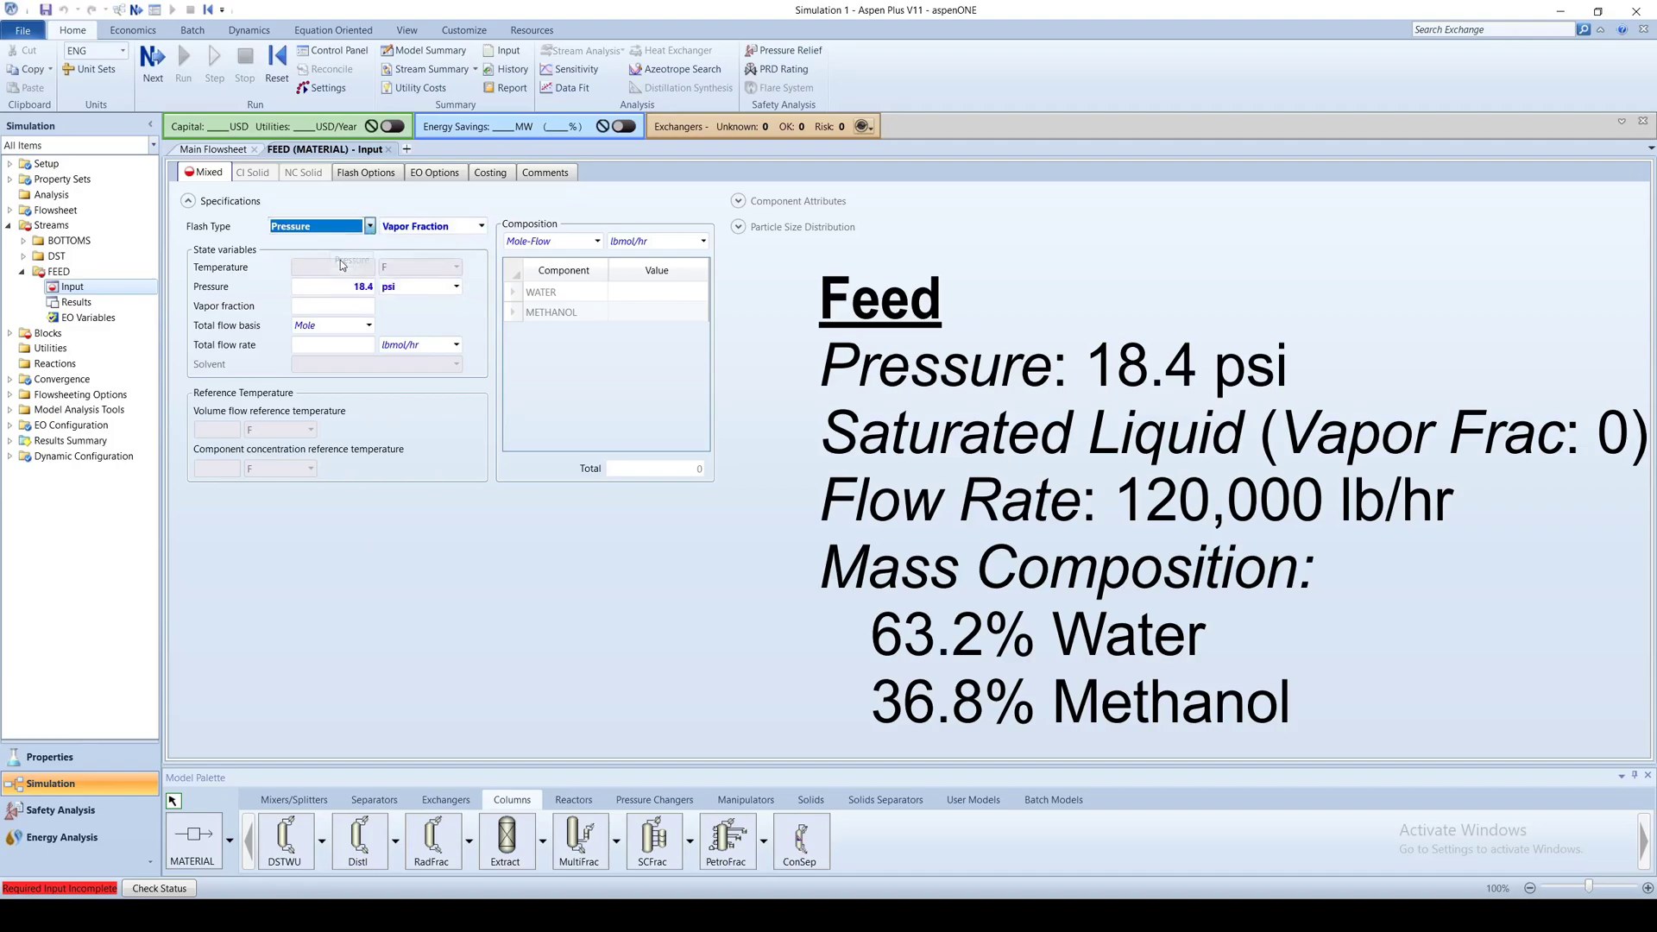
{"action": "left_click", "coordinate": [337, 306]}
{"action": "type", "text": "0"}
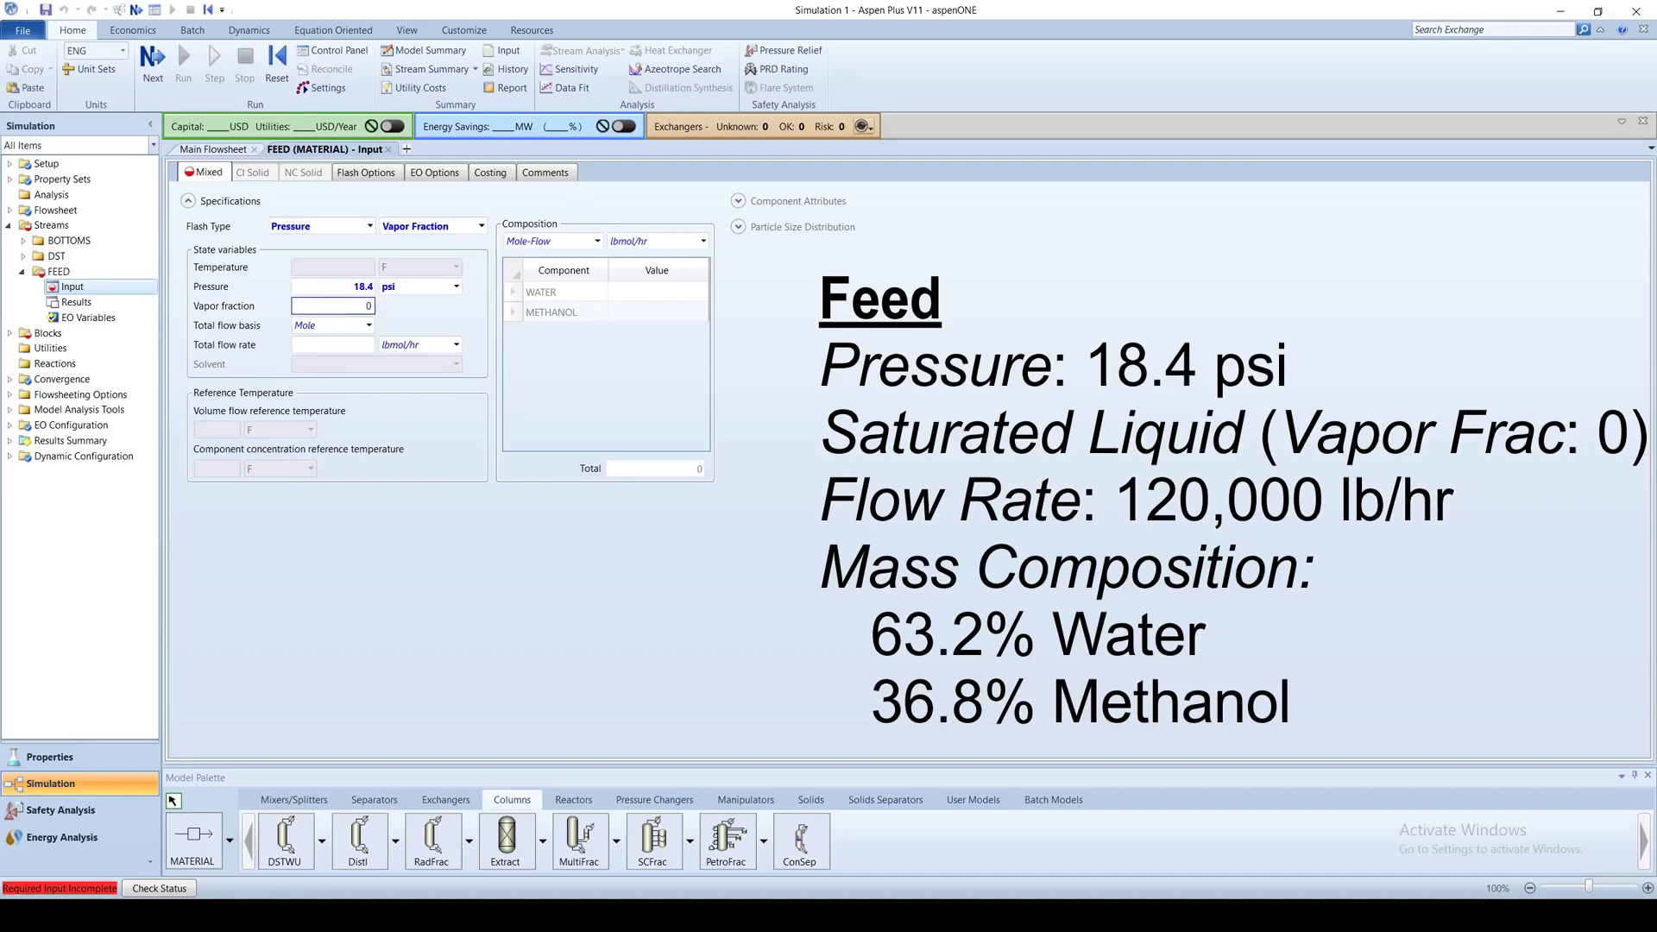
Give FEED a 120000 lb/hr mass flow with mass fractions 0.632 water, 0.368 methanol
{"action": "left_click", "coordinate": [369, 325]}
{"action": "left_click", "coordinate": [328, 353]}
{"action": "type", "text": "120000"}
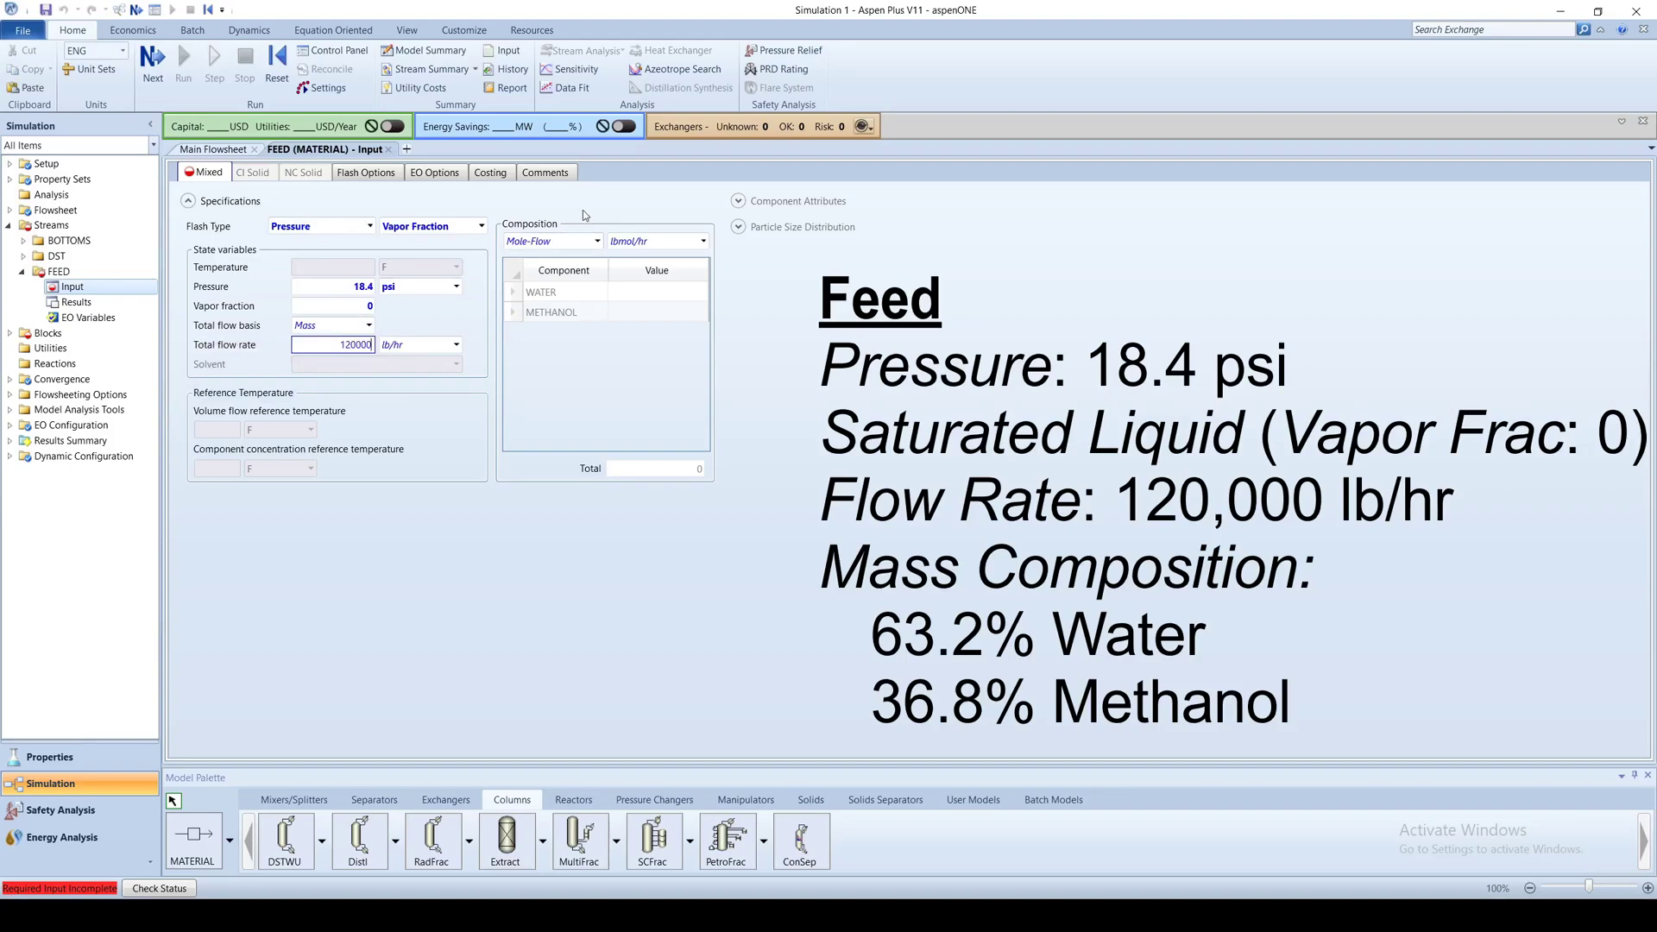
{"action": "left_click", "coordinate": [596, 240]}
{"action": "left_click", "coordinate": [553, 309]}
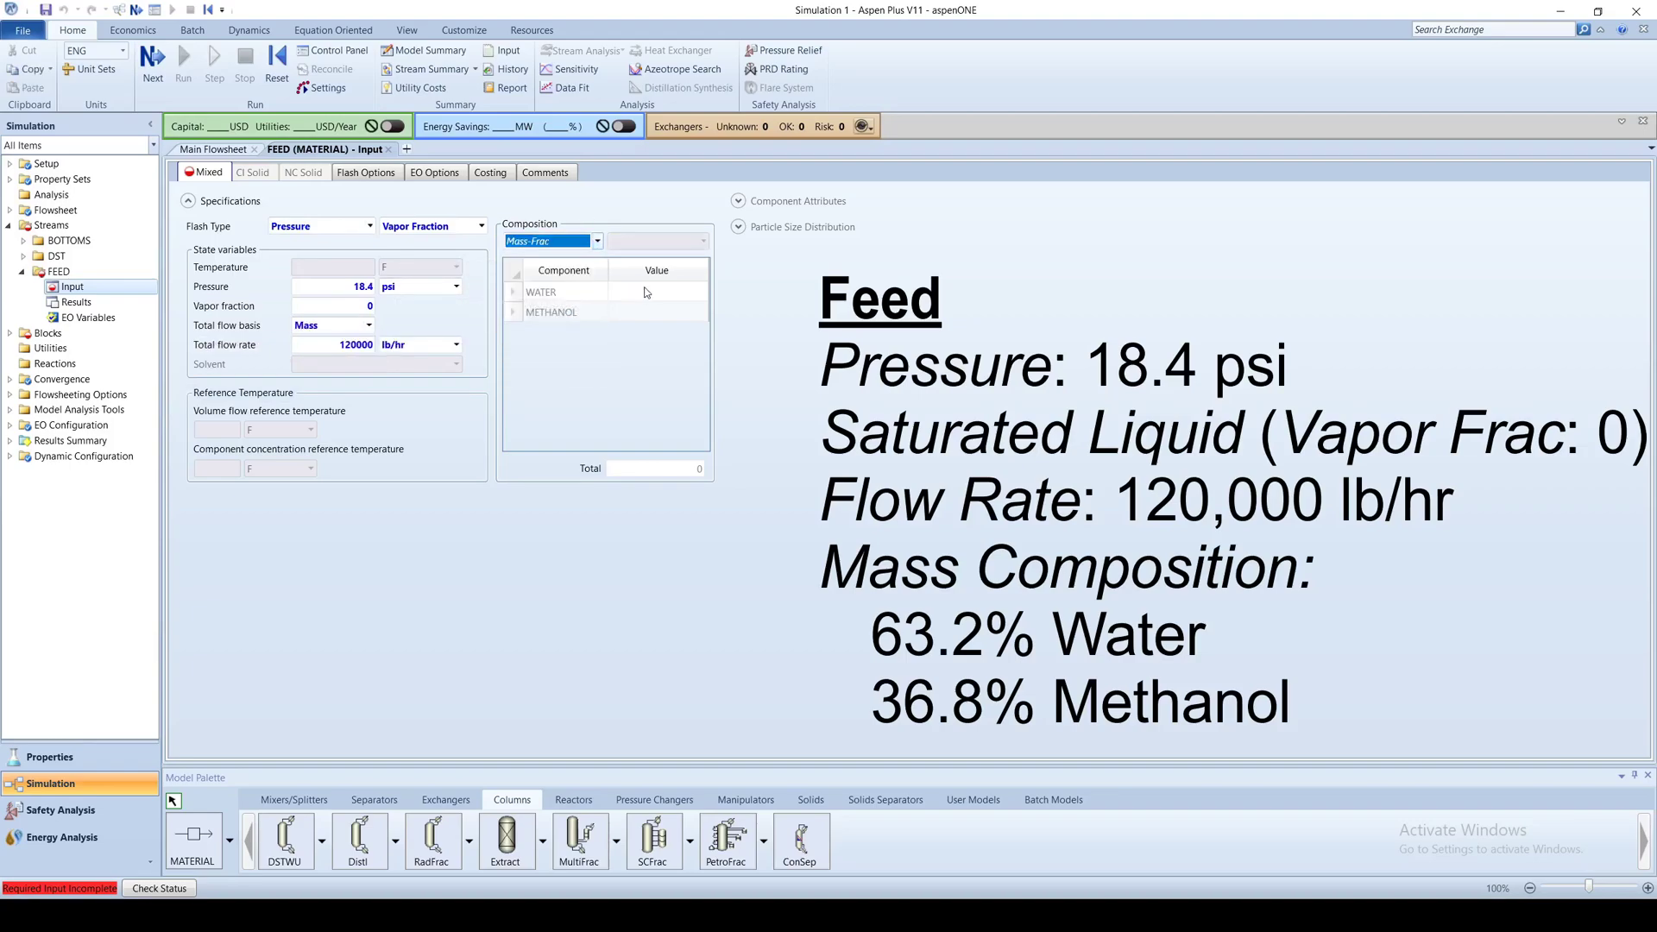
{"action": "left_click", "coordinate": [646, 292]}
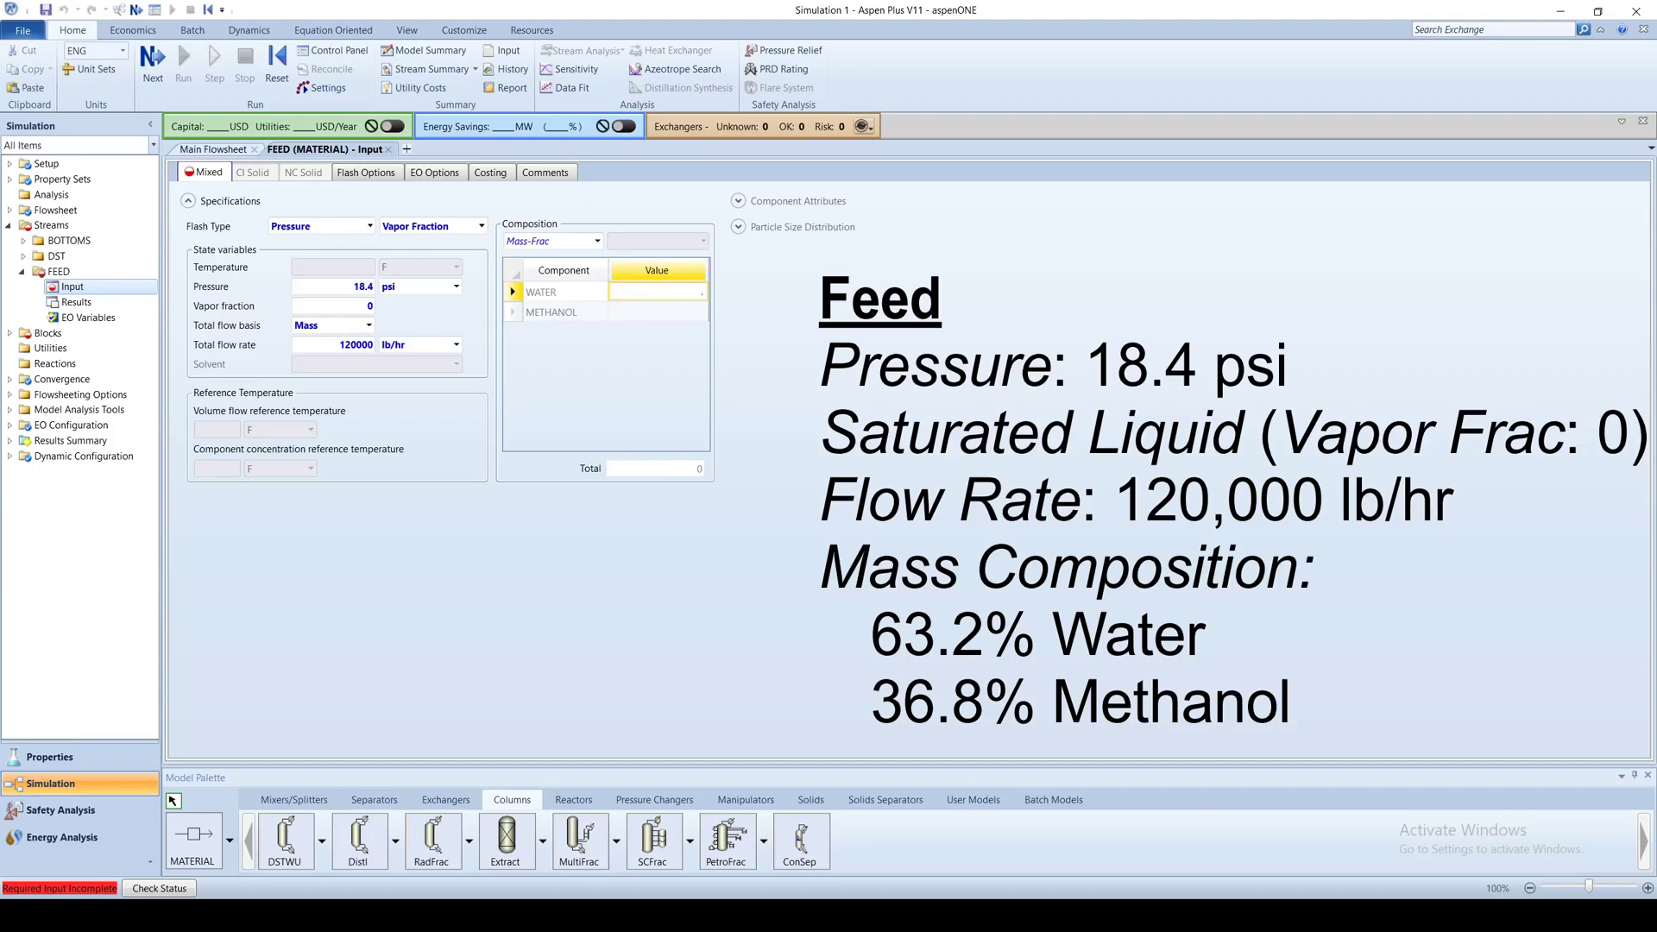
{"action": "type", "text": "0.632"}
{"action": "left_click", "coordinate": [682, 312]}
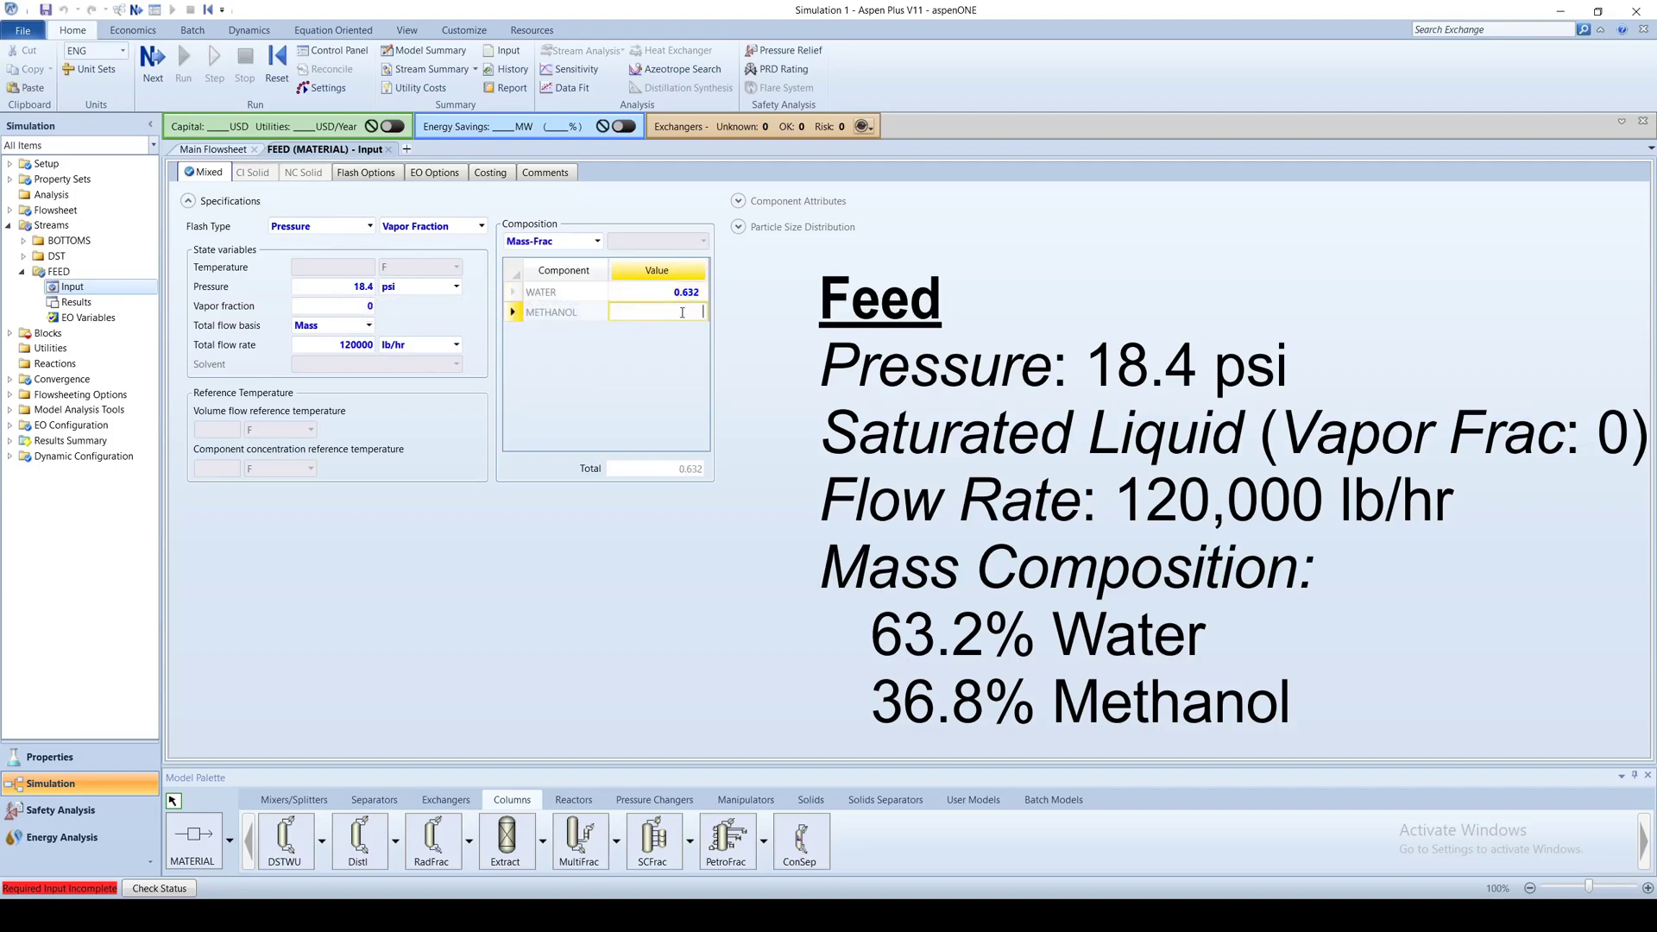
{"action": "type", "text": "36"}
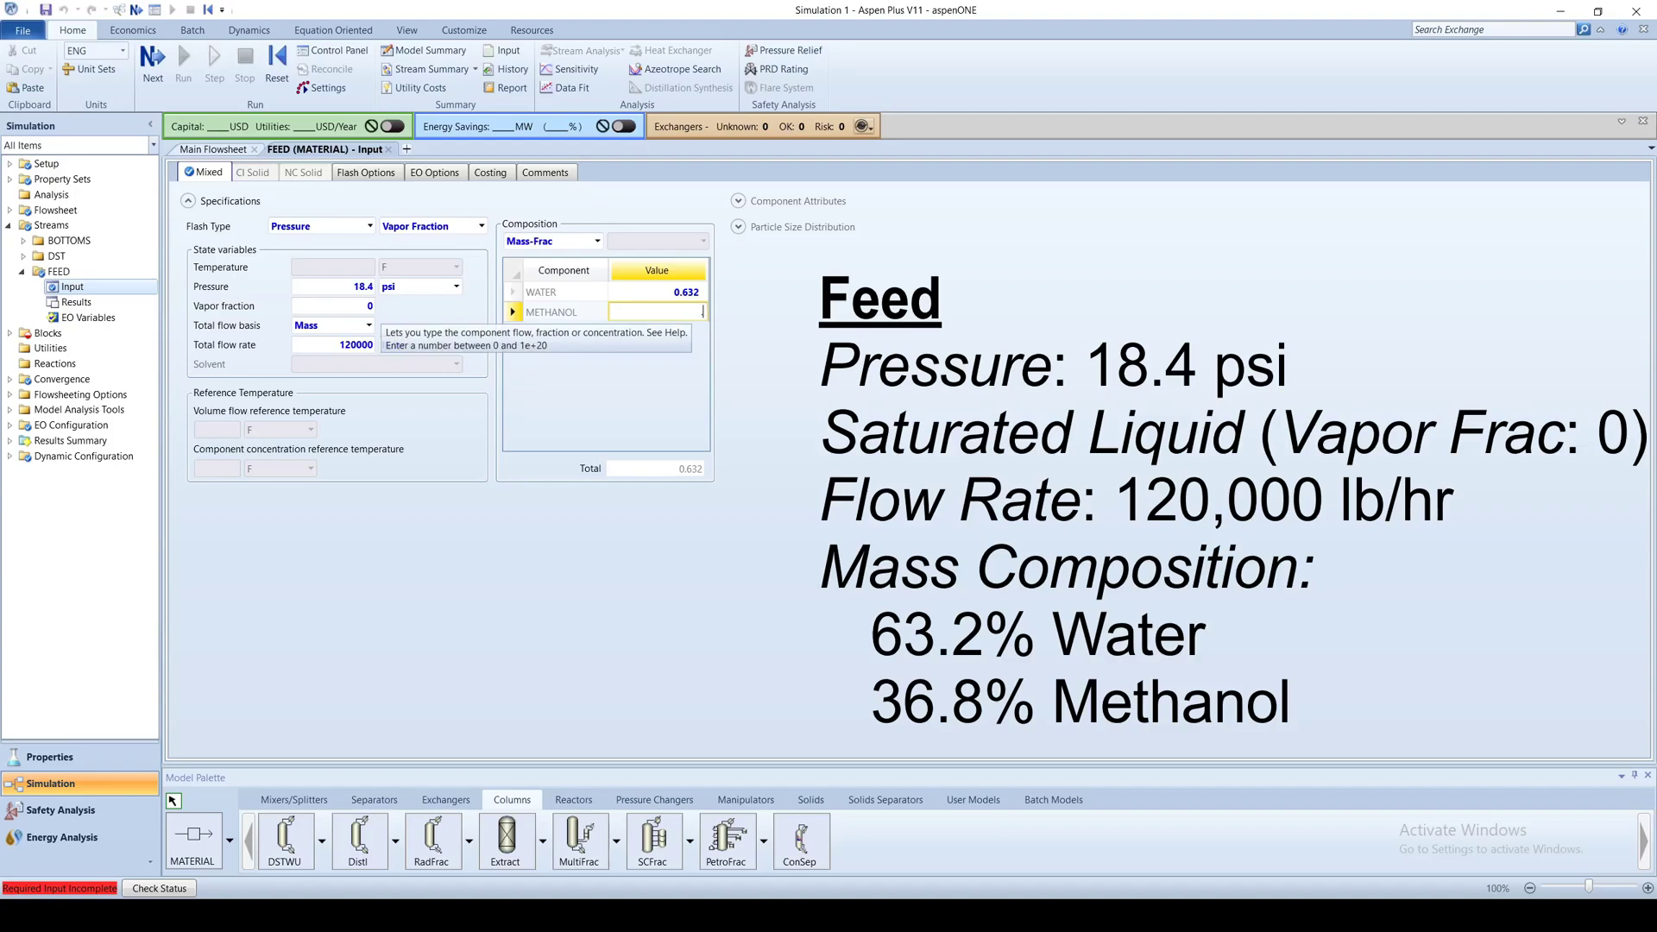
{"action": "type", "text": "8"}
{"action": "key", "text": "Return"}
{"action": "left_click", "coordinate": [153, 59]}
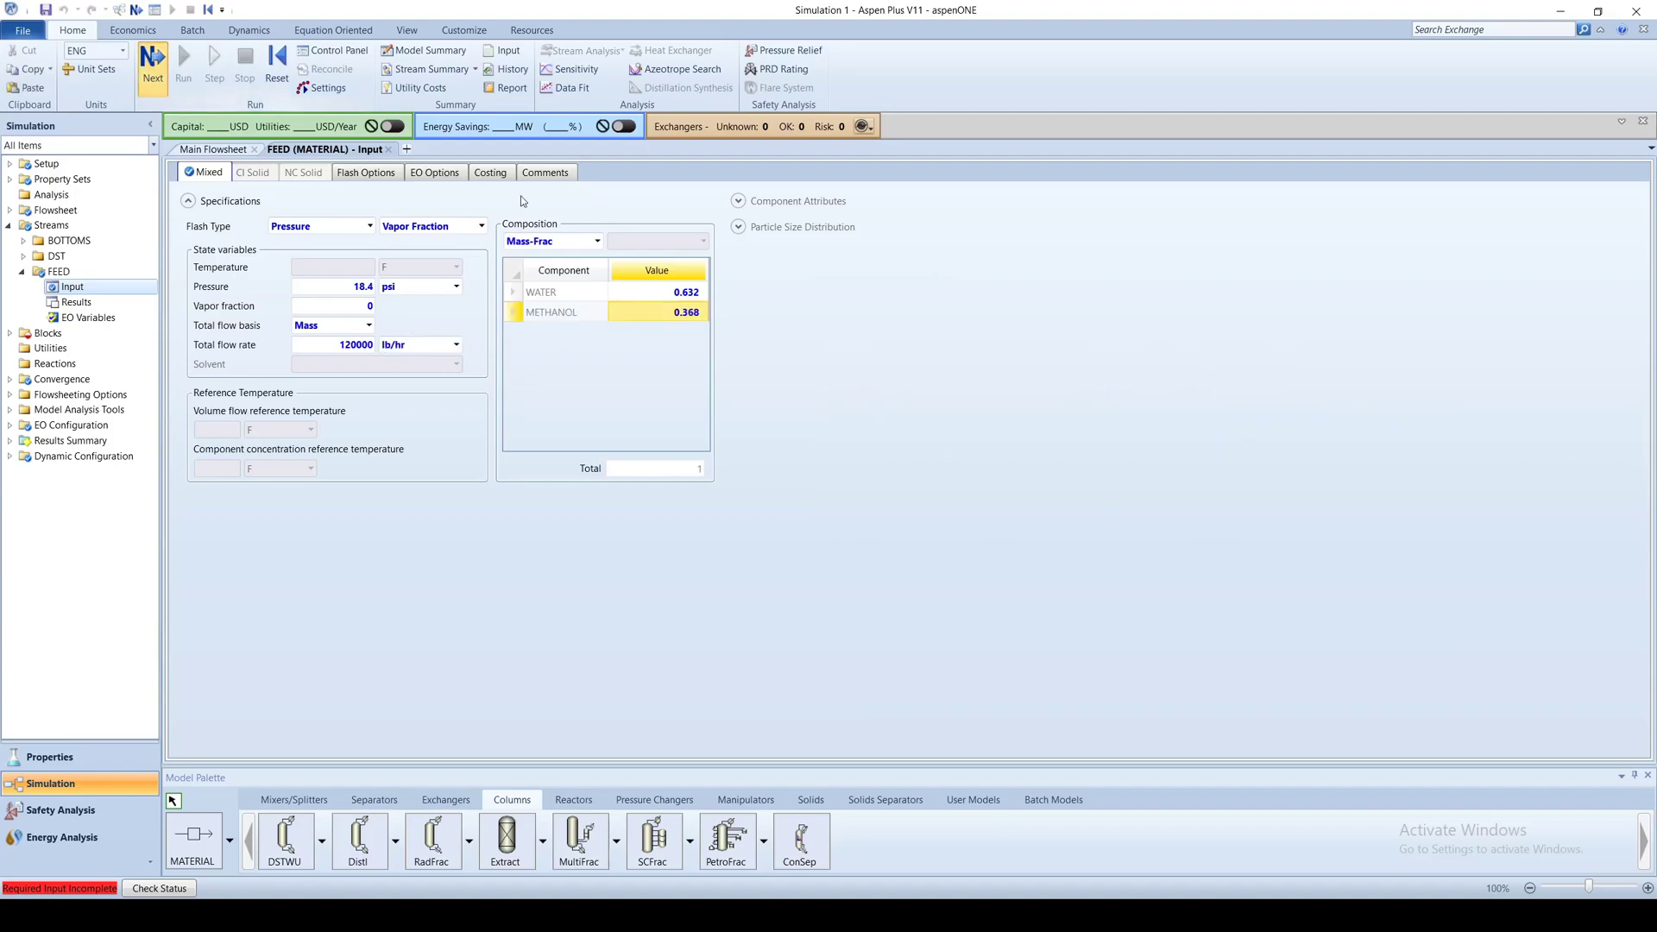
Choose the reflux ratio specification for COL and enter -1.3
{"action": "left_click", "coordinate": [224, 236]}
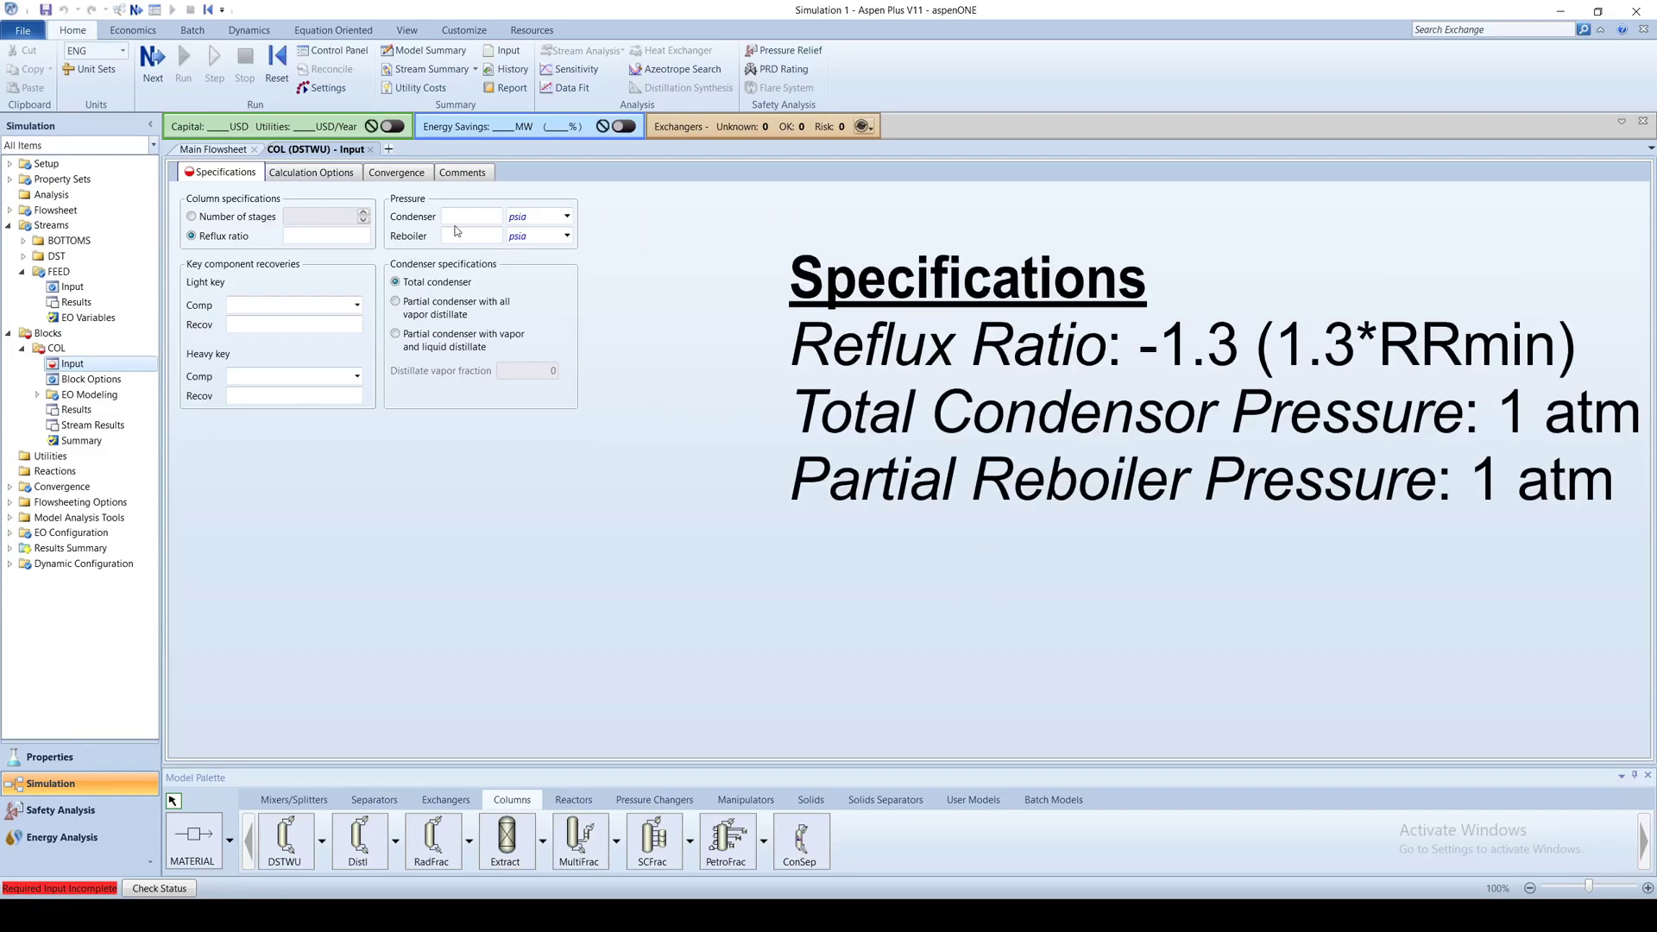
{"action": "left_click", "coordinate": [316, 236]}
{"action": "type", "text": "-1.3"}
{"action": "left_click", "coordinate": [567, 217]}
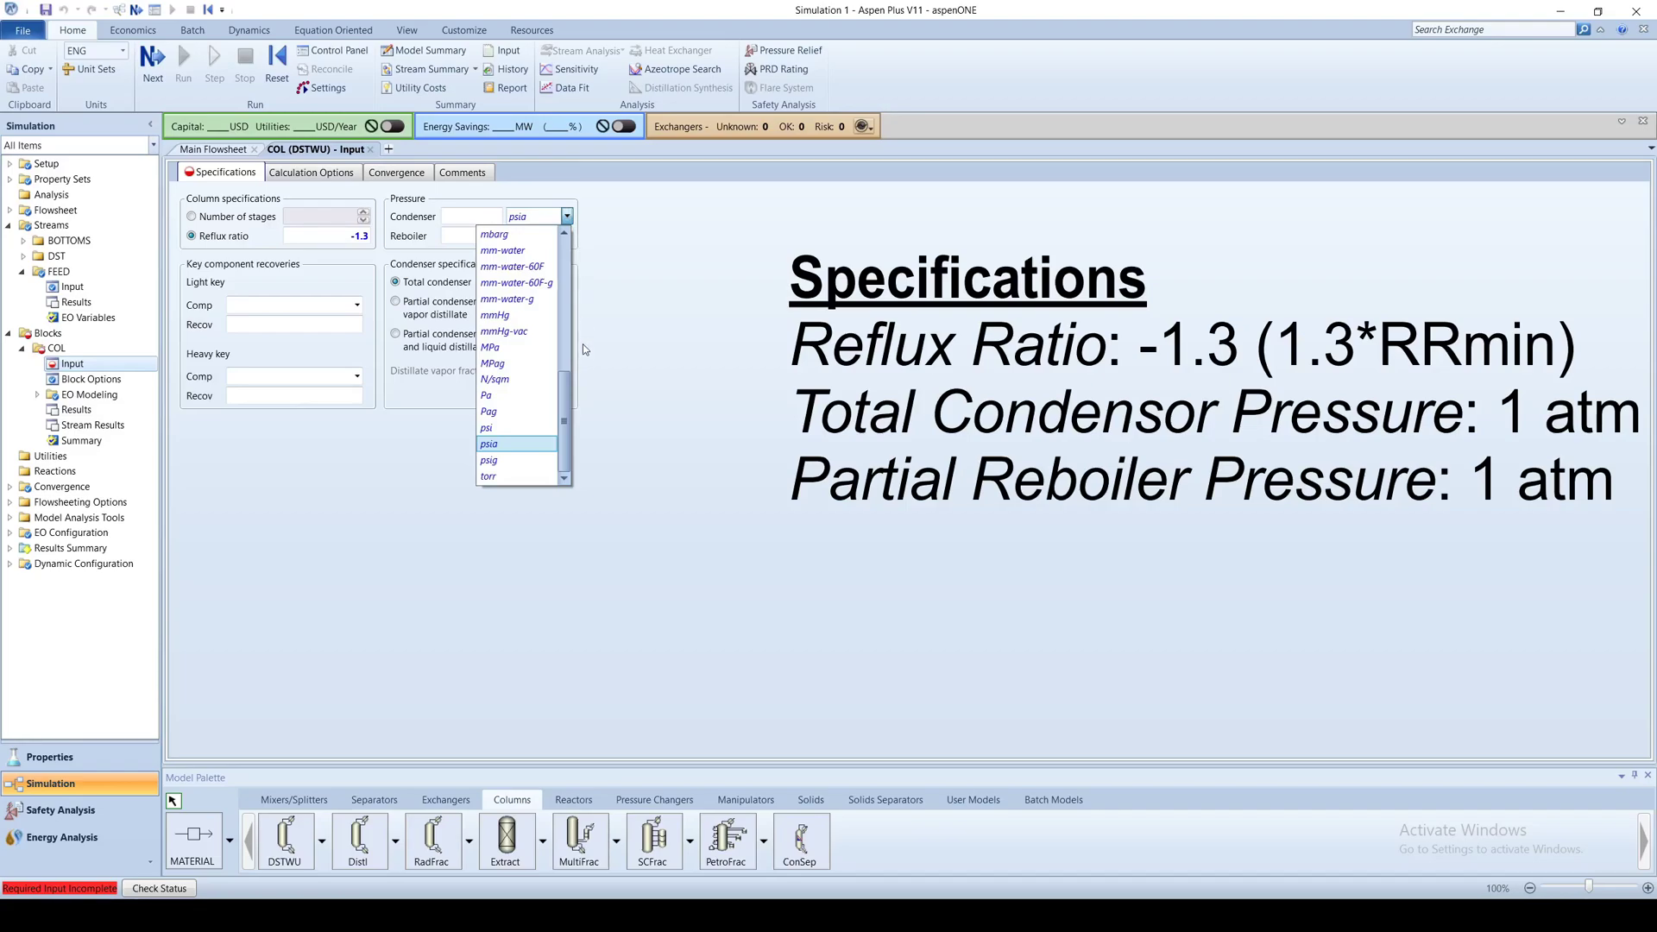
Set the condenser and reboiler pressures to 1 atm
{"action": "left_click_drag", "start_coordinate": [567, 392], "coordinate": [555, 240]}
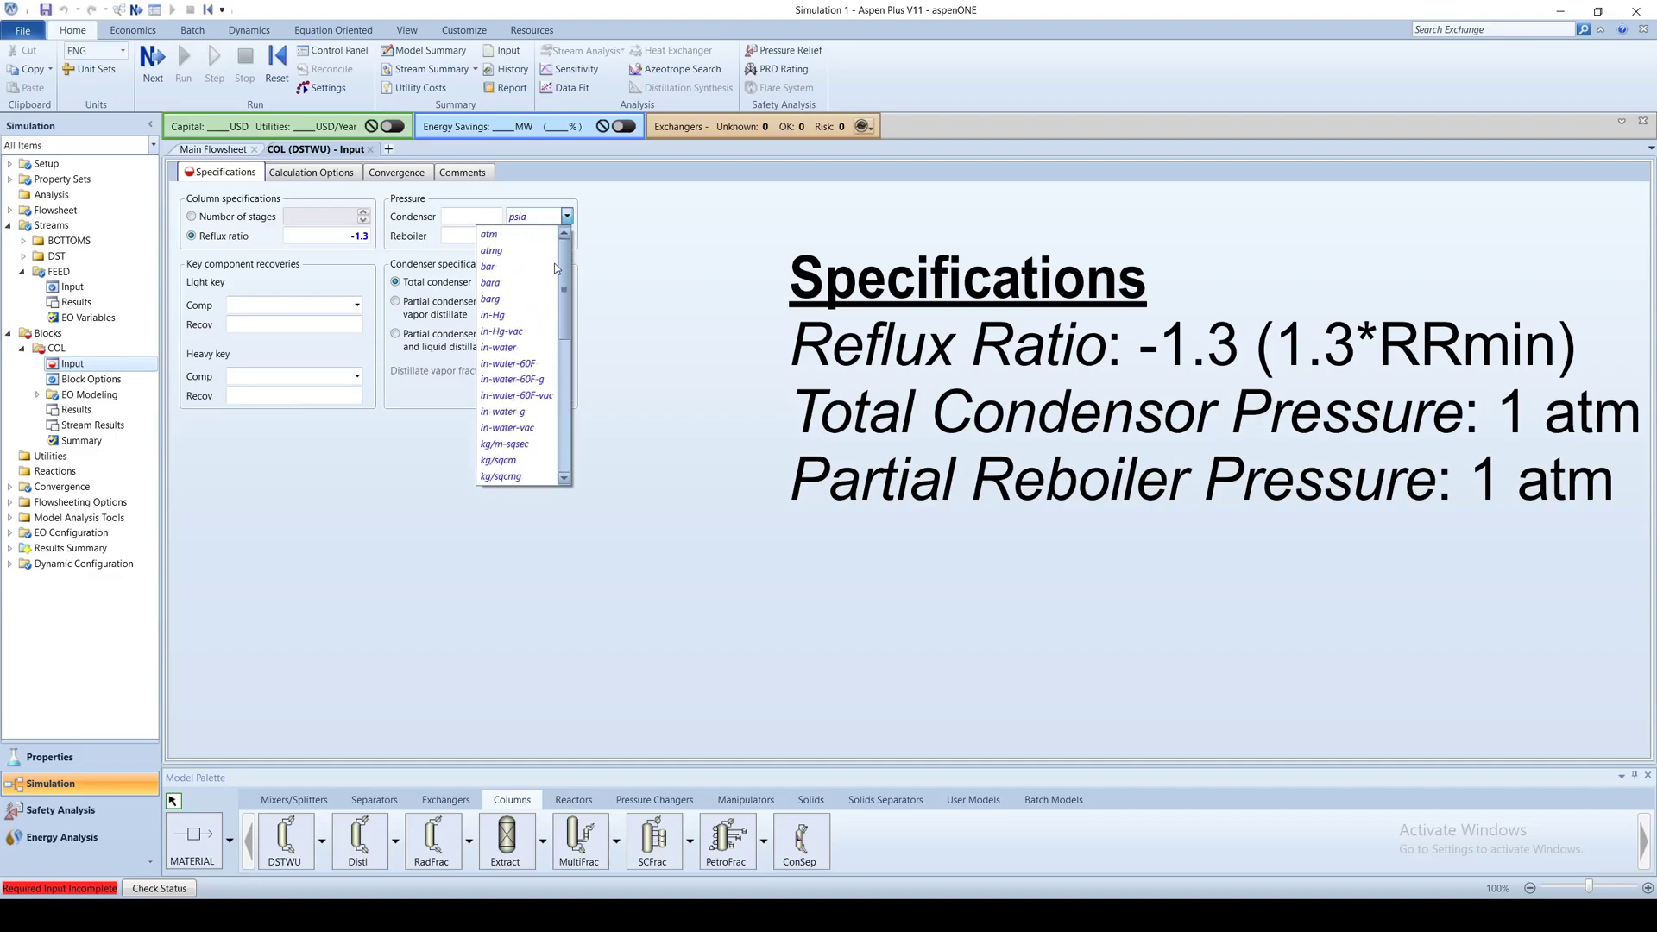
{"action": "left_click", "coordinate": [518, 234]}
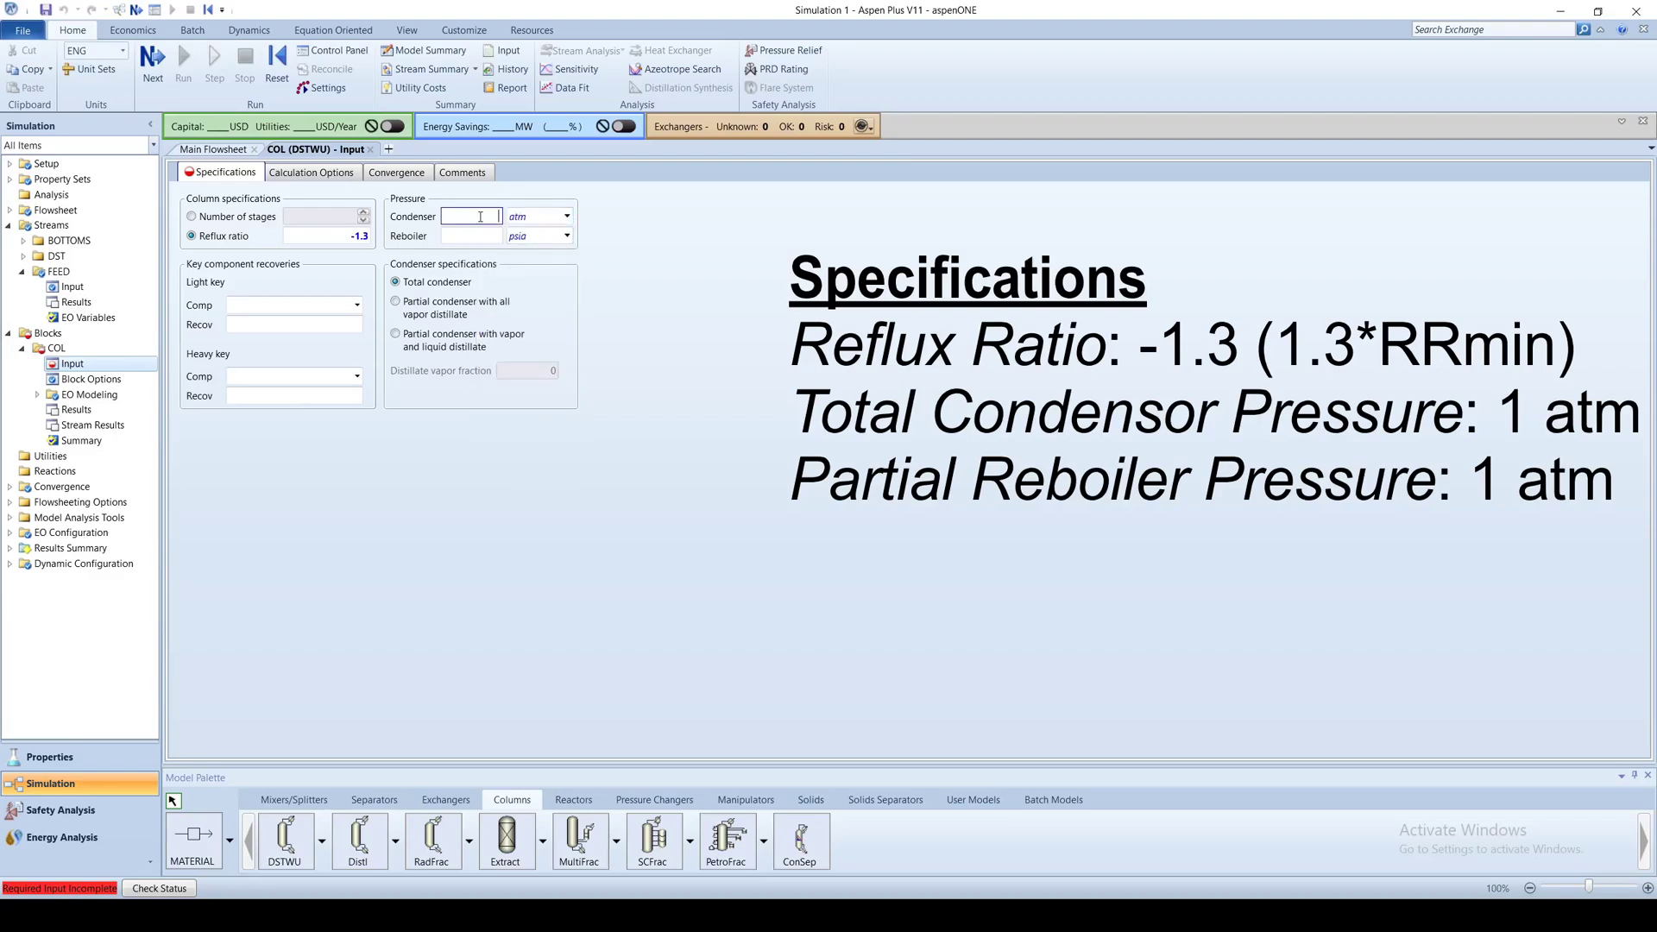
{"action": "type", "text": "1"}
{"action": "left_click", "coordinate": [566, 236]}
{"action": "left_click_drag", "start_coordinate": [564, 431], "coordinate": [564, 252]}
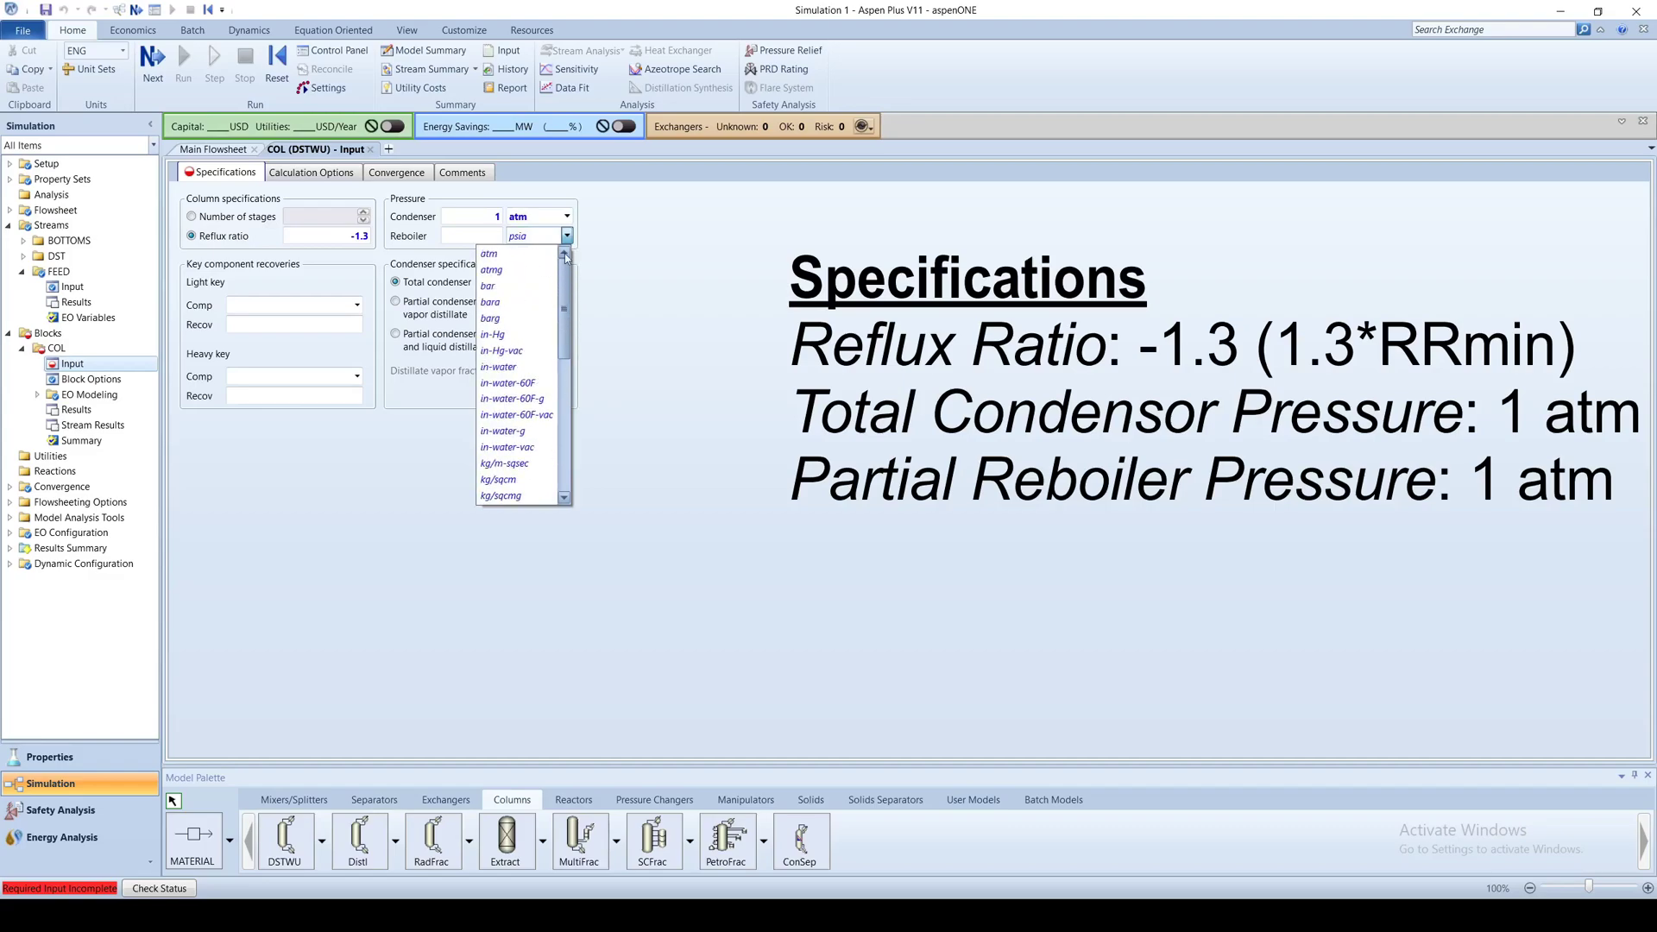
{"action": "left_click", "coordinate": [546, 256]}
{"action": "left_click", "coordinate": [473, 235]}
{"action": "type", "text": "1"}
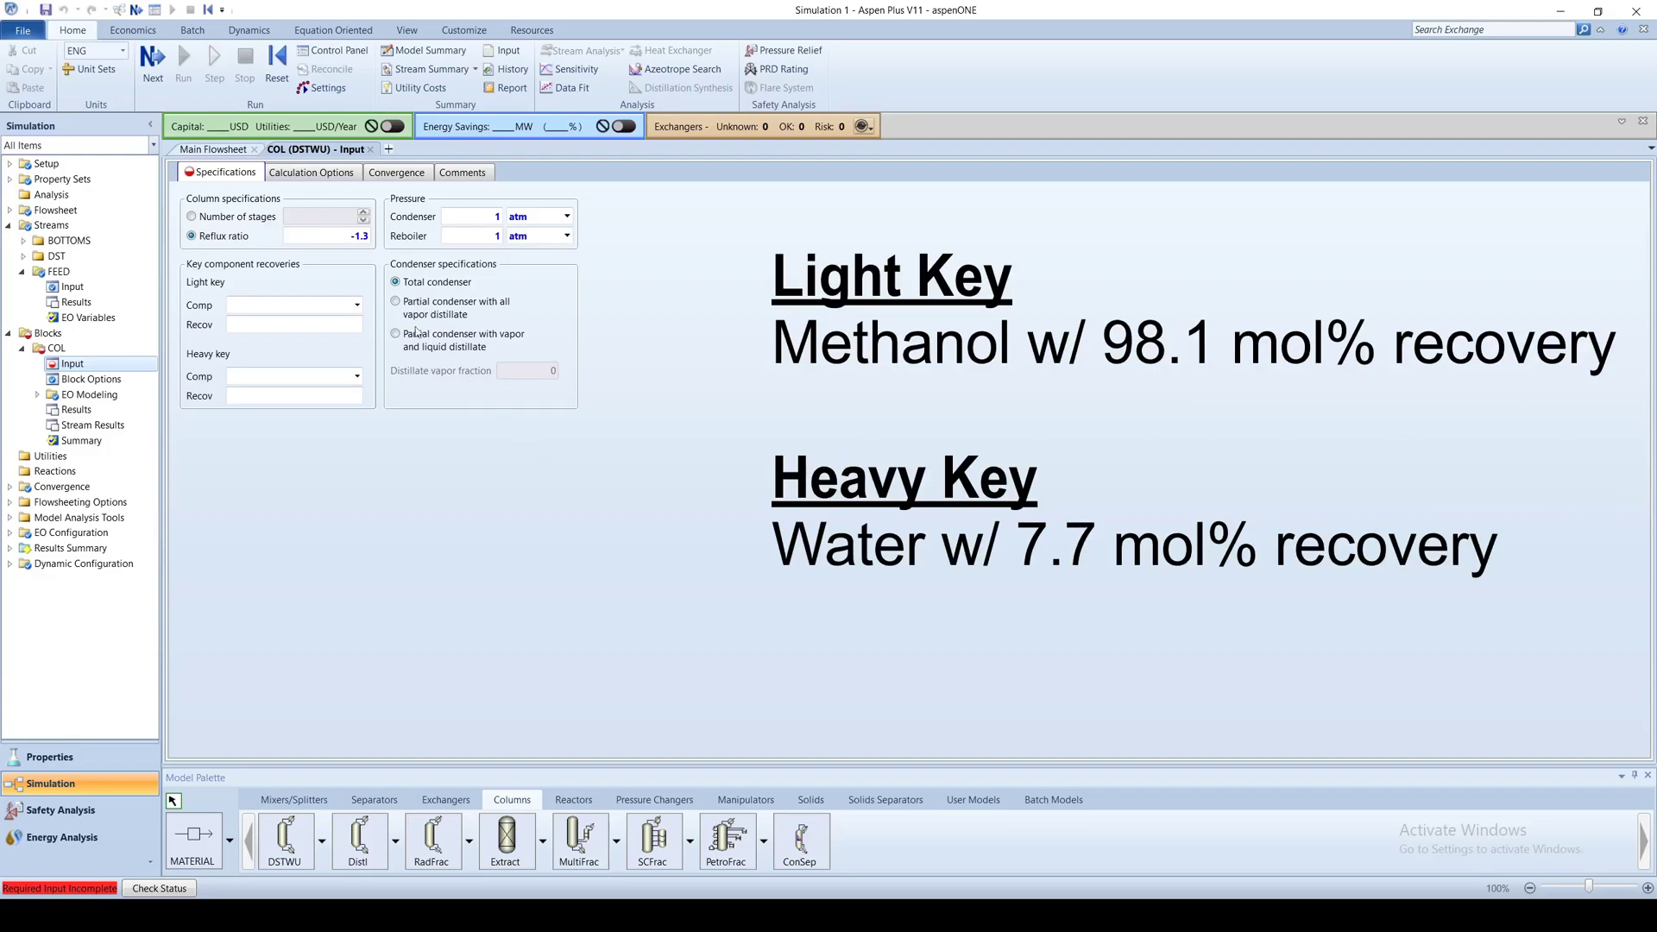
Set METHANOL as light key with recovery 0.981 and WATER as heavy key with 0.077
{"action": "left_click", "coordinate": [356, 305]}
{"action": "left_click", "coordinate": [298, 331]}
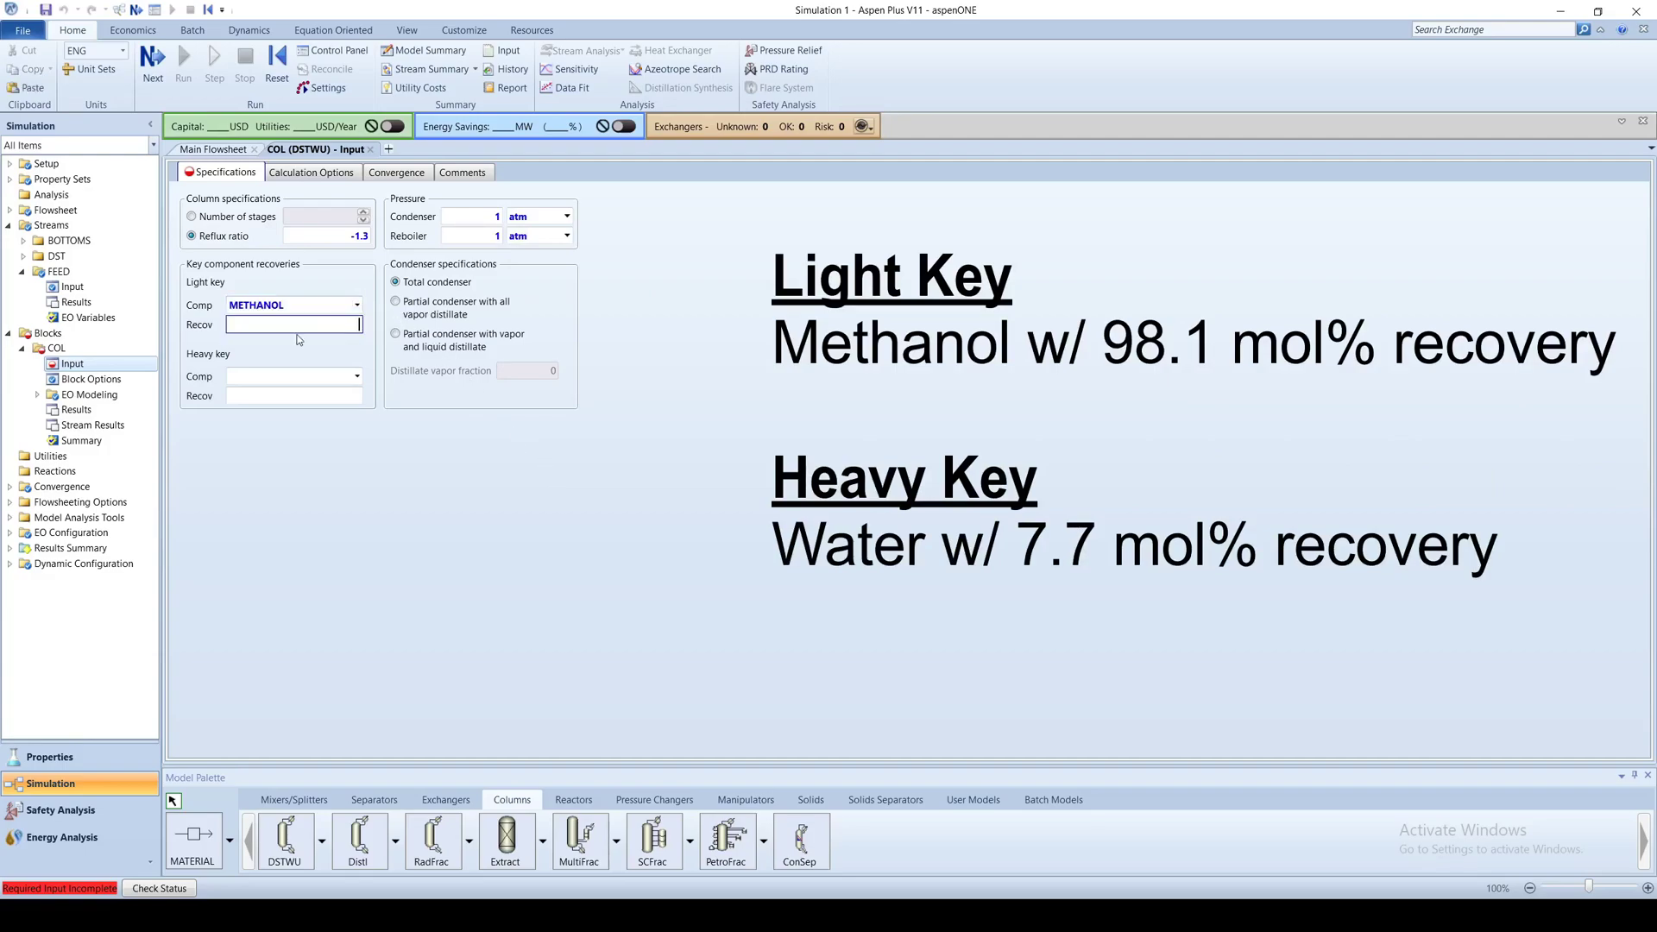
{"action": "type", "text": "0.981"}
{"action": "key", "text": "Return"}
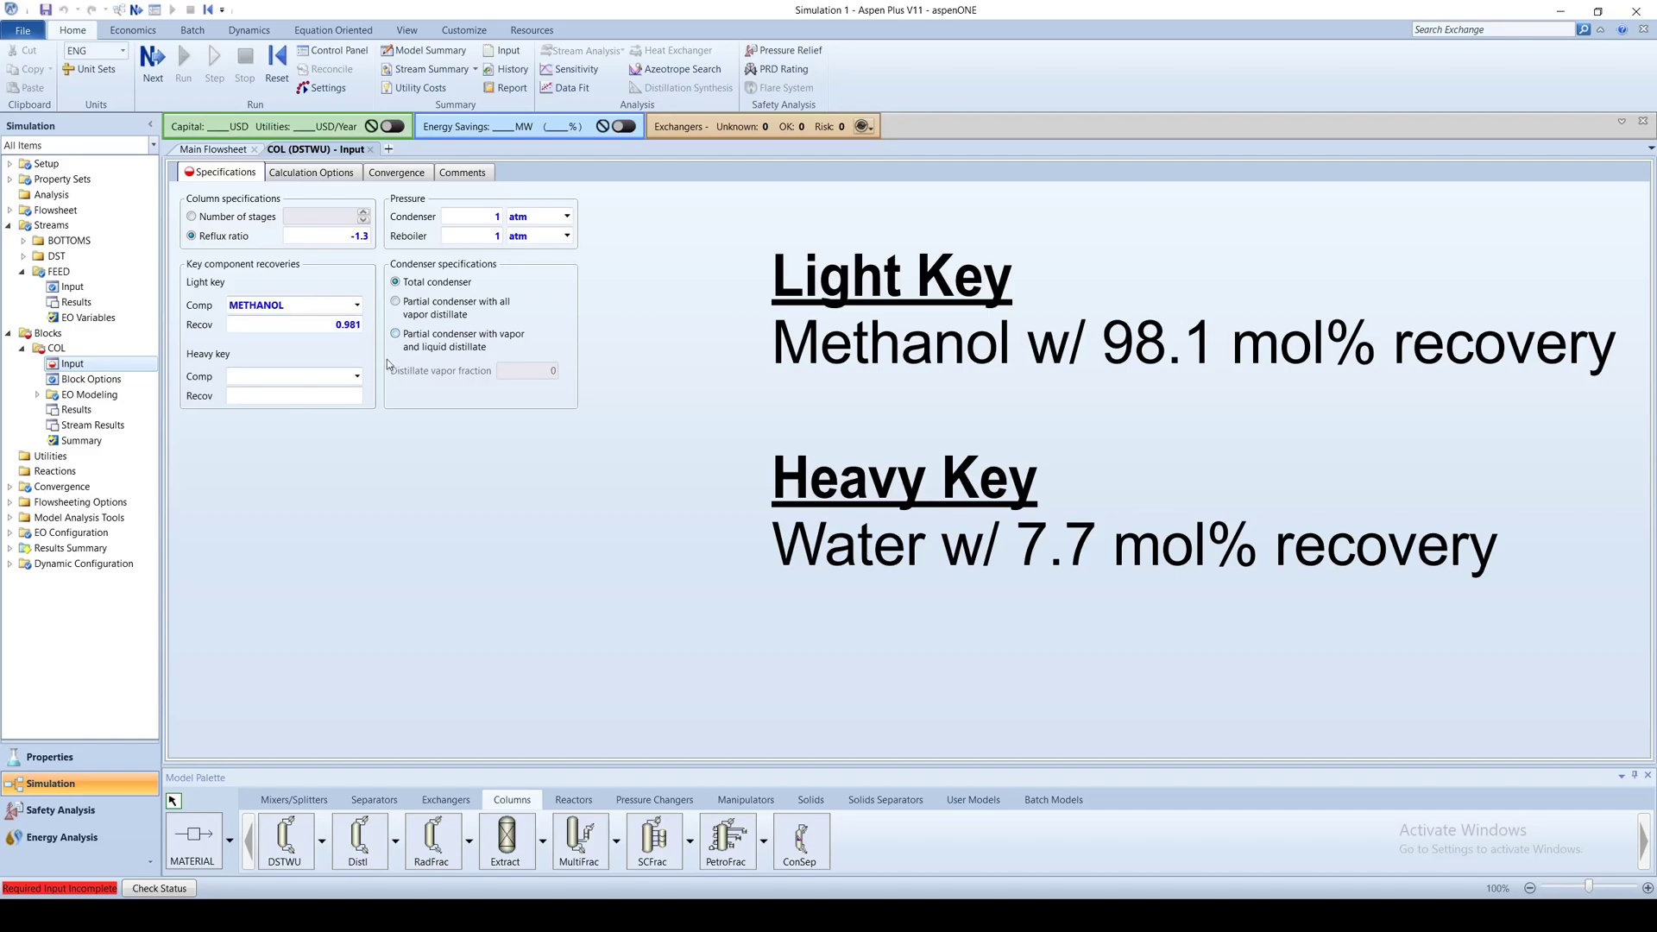
{"action": "left_click", "coordinate": [357, 376]}
{"action": "left_click", "coordinate": [250, 395]}
{"action": "left_click", "coordinate": [328, 396]}
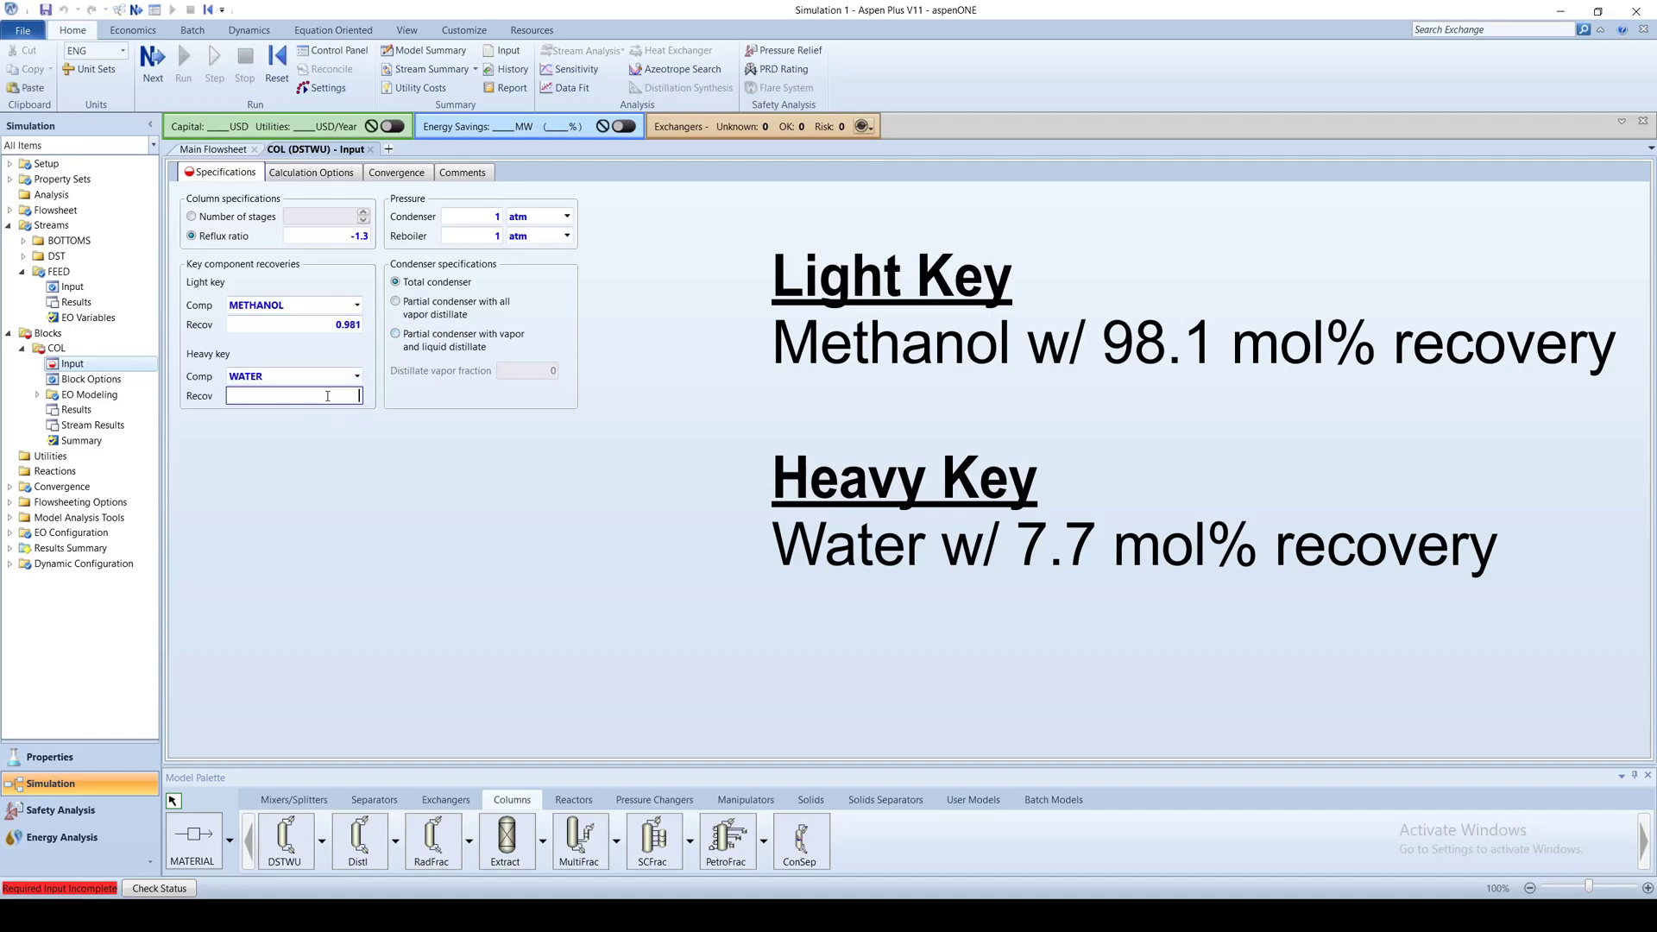
{"action": "type", "text": "0.077"}
{"action": "key", "text": "Return"}
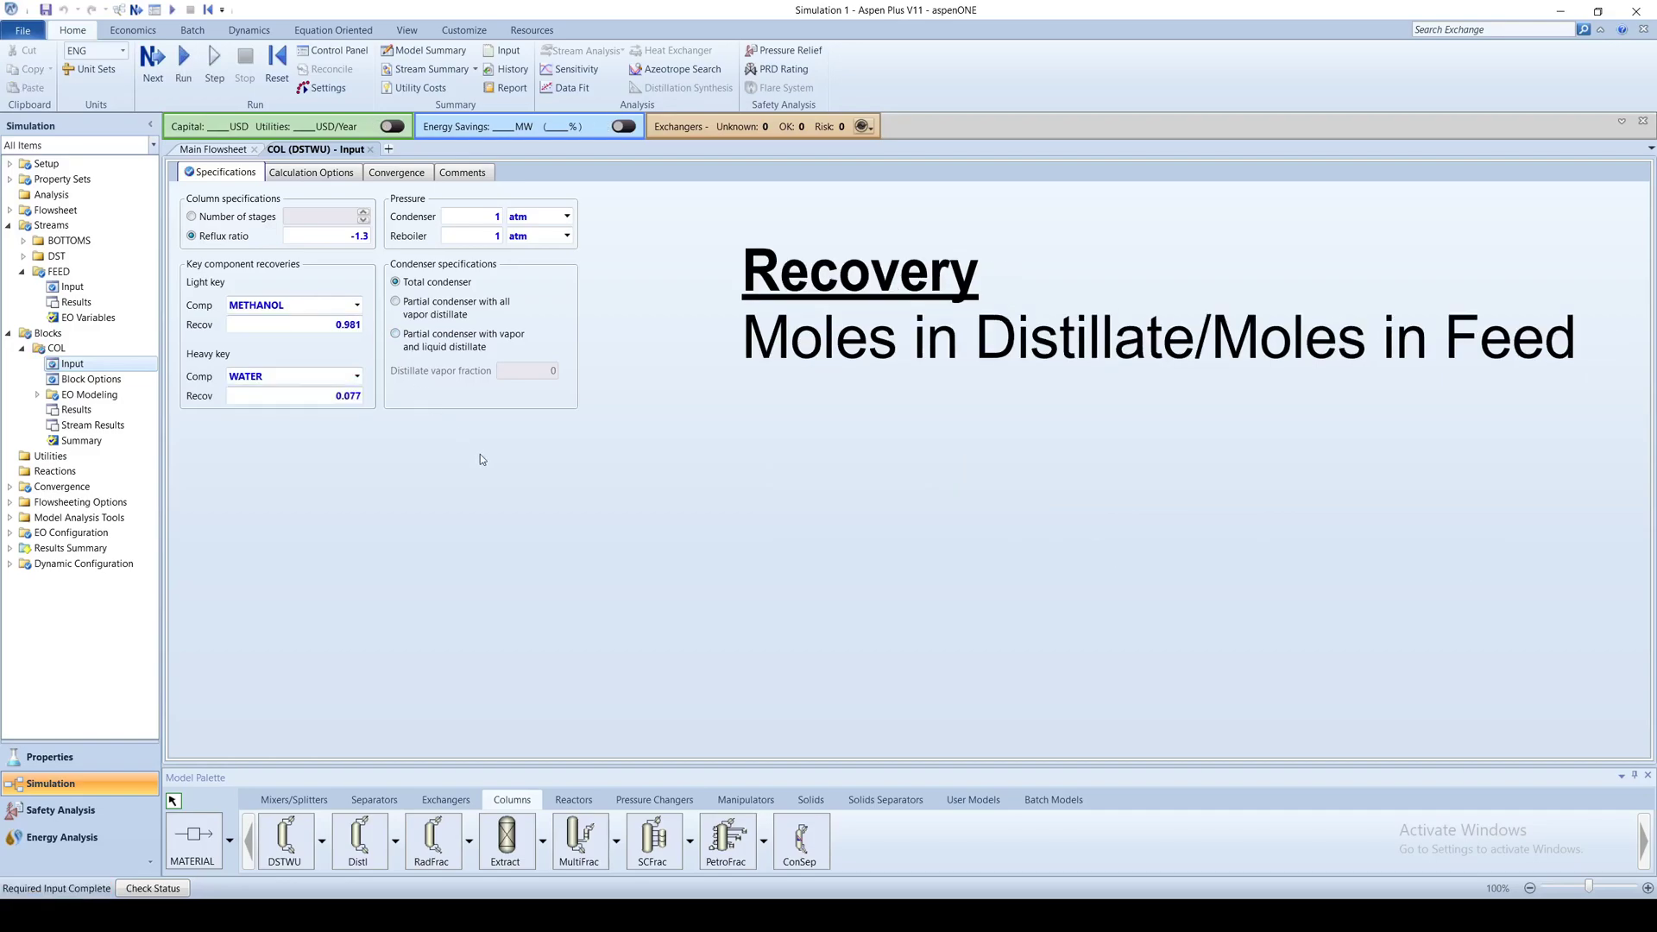
Run the simulation and open the Streams table under Results Summary
{"action": "left_click", "coordinate": [183, 59]}
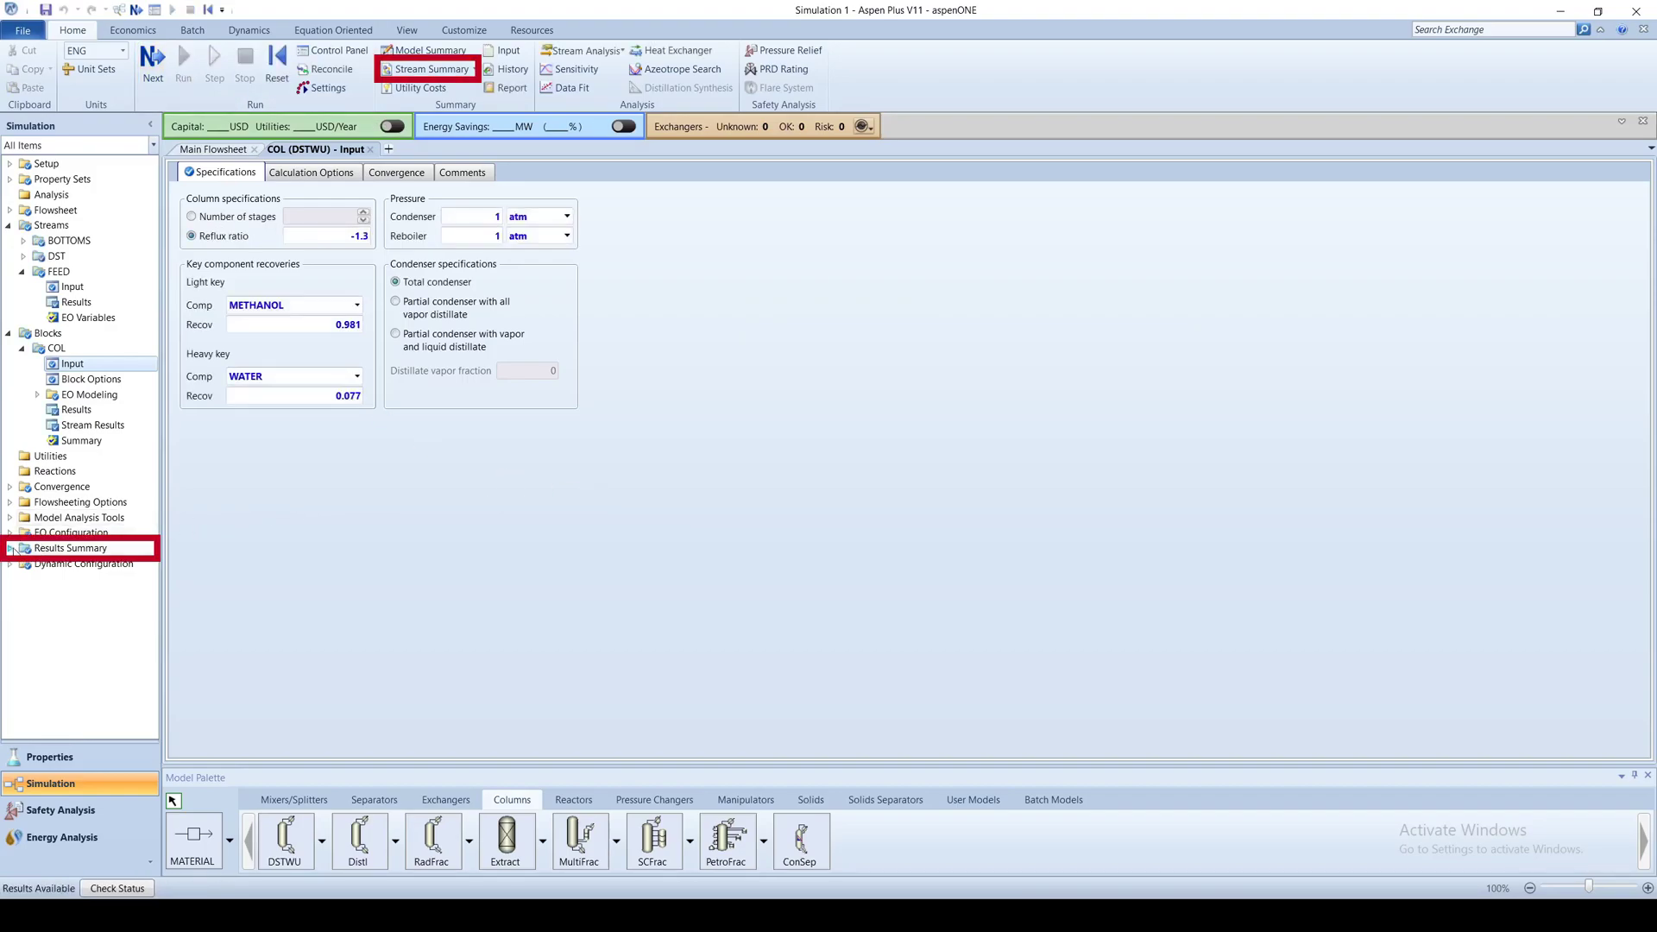
{"action": "left_click", "coordinate": [8, 548]}
{"action": "left_click", "coordinate": [64, 579]}
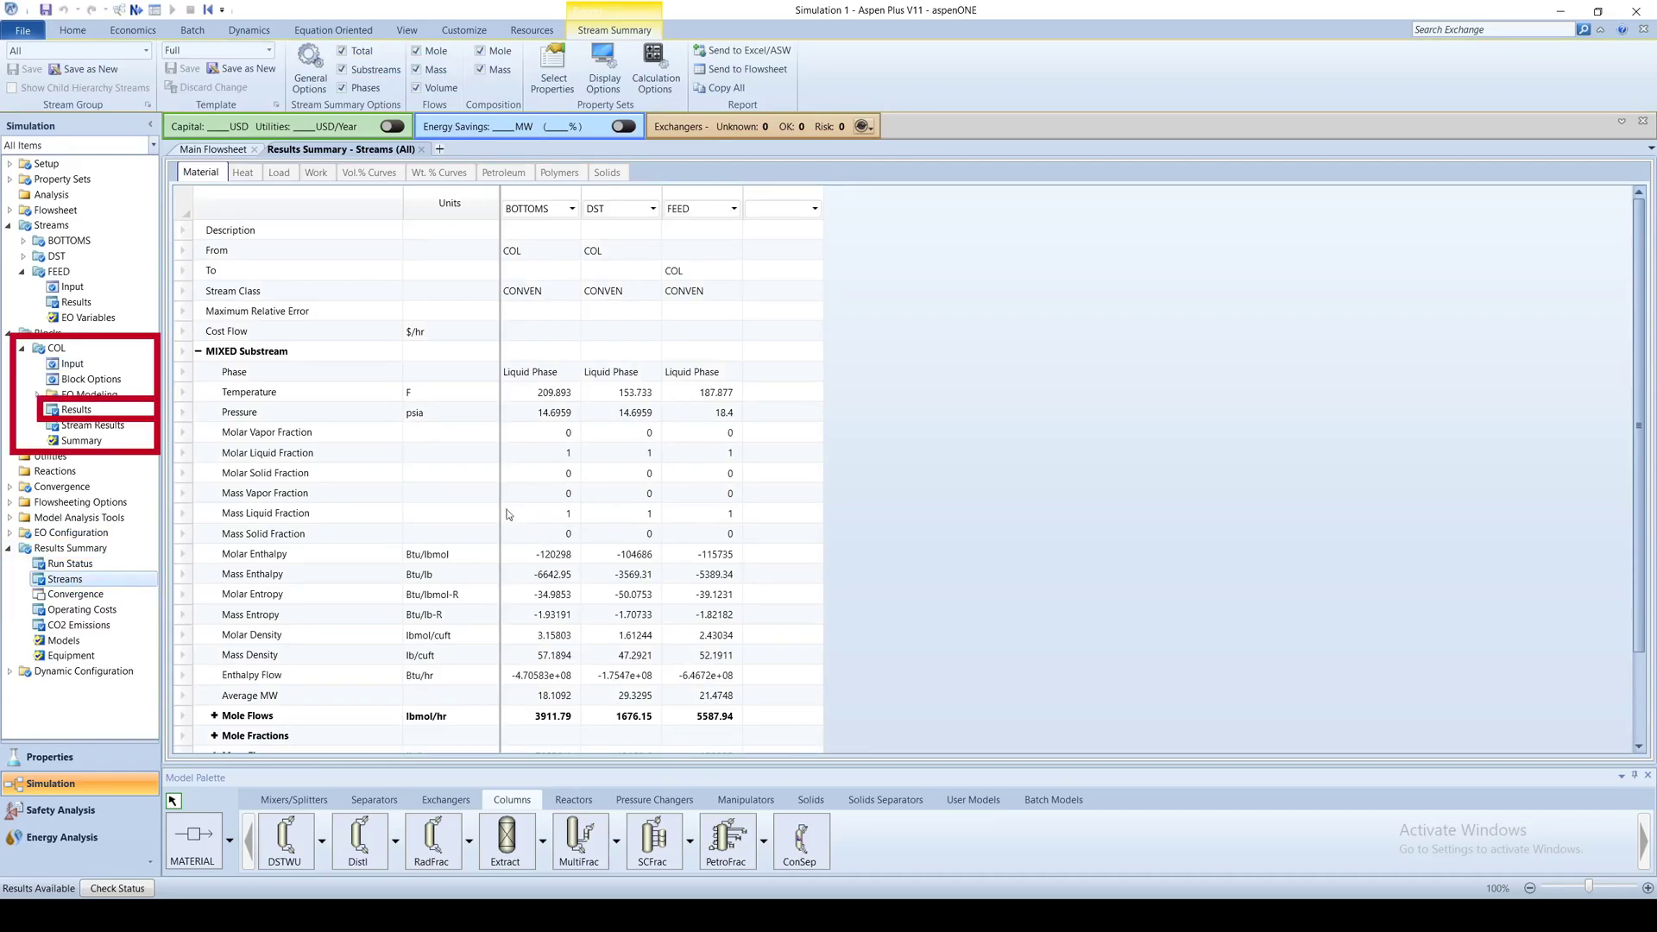
Open the COL block's Results from the navigation tree to view the DSTWU summary
{"action": "double_click", "coordinate": [110, 406]}
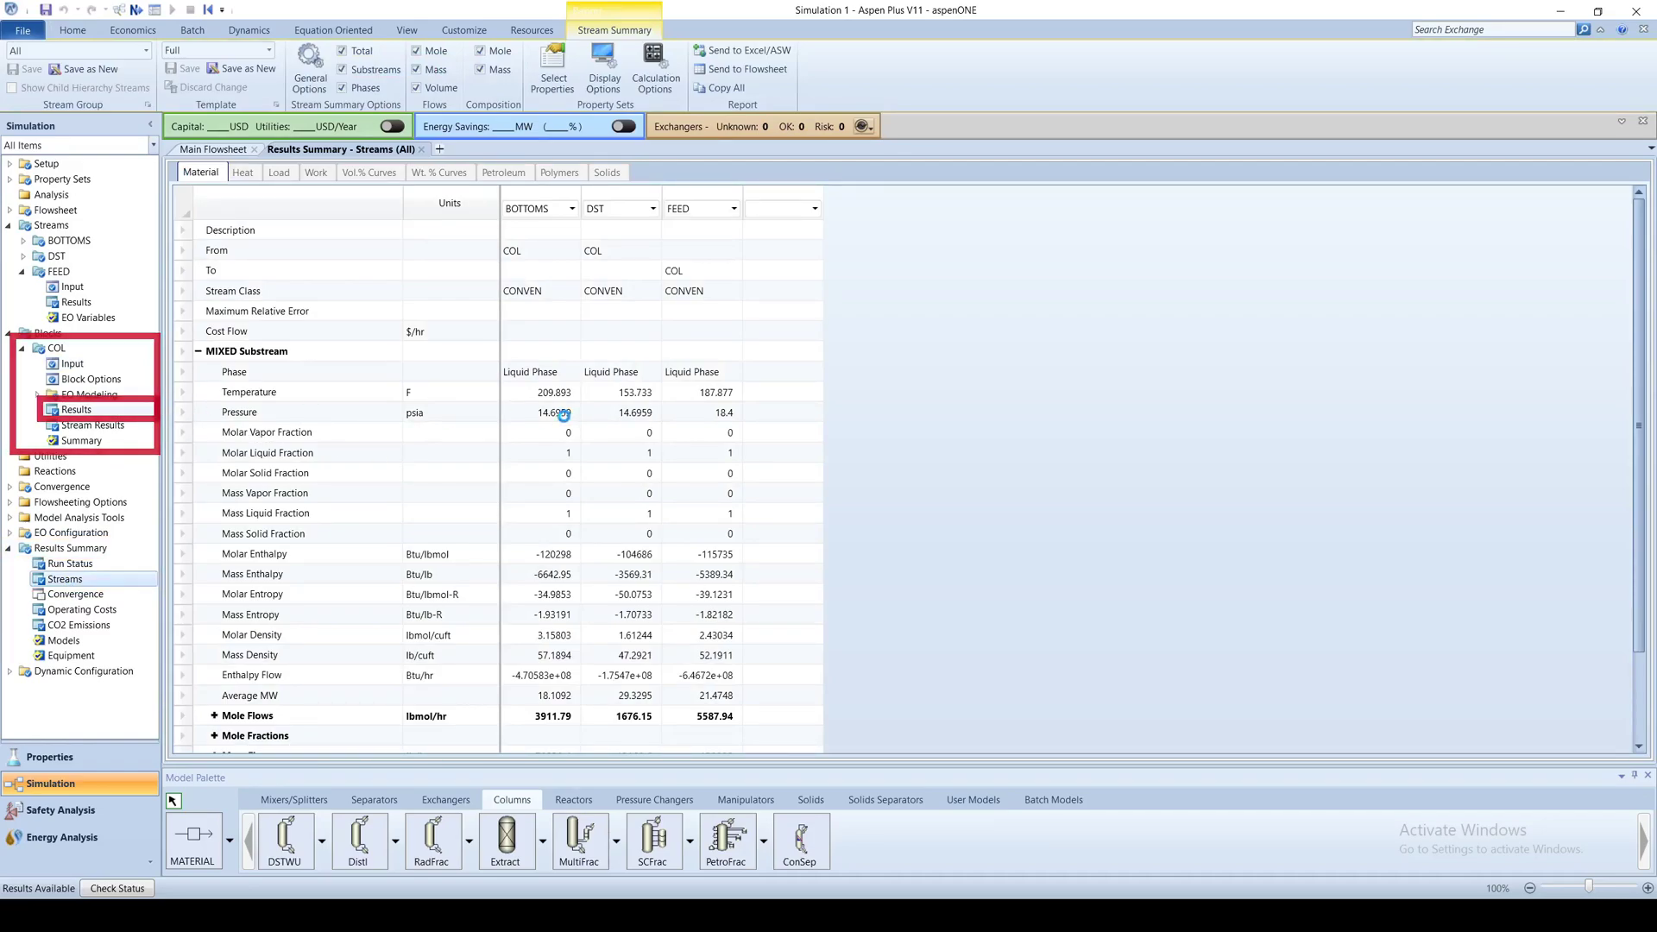